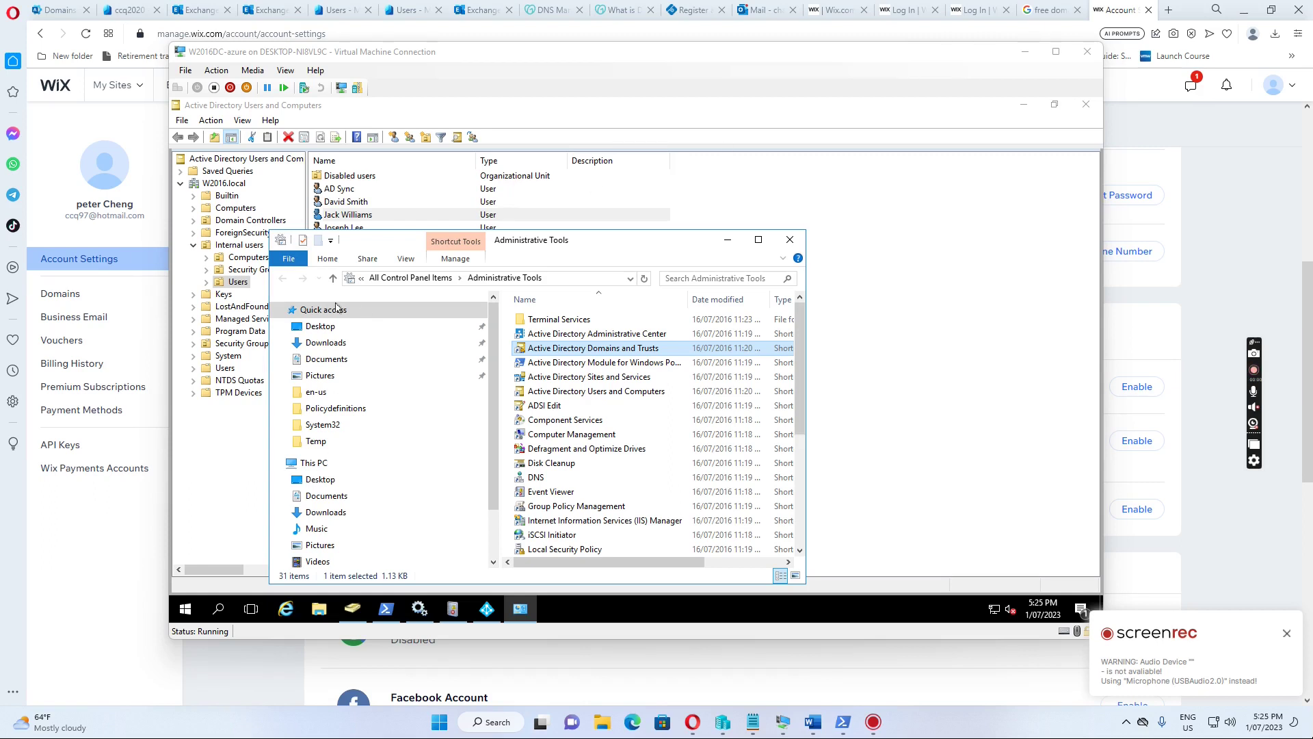
Focus the virtual machine and move the Administrative Tools window higher on screen
click(625, 245)
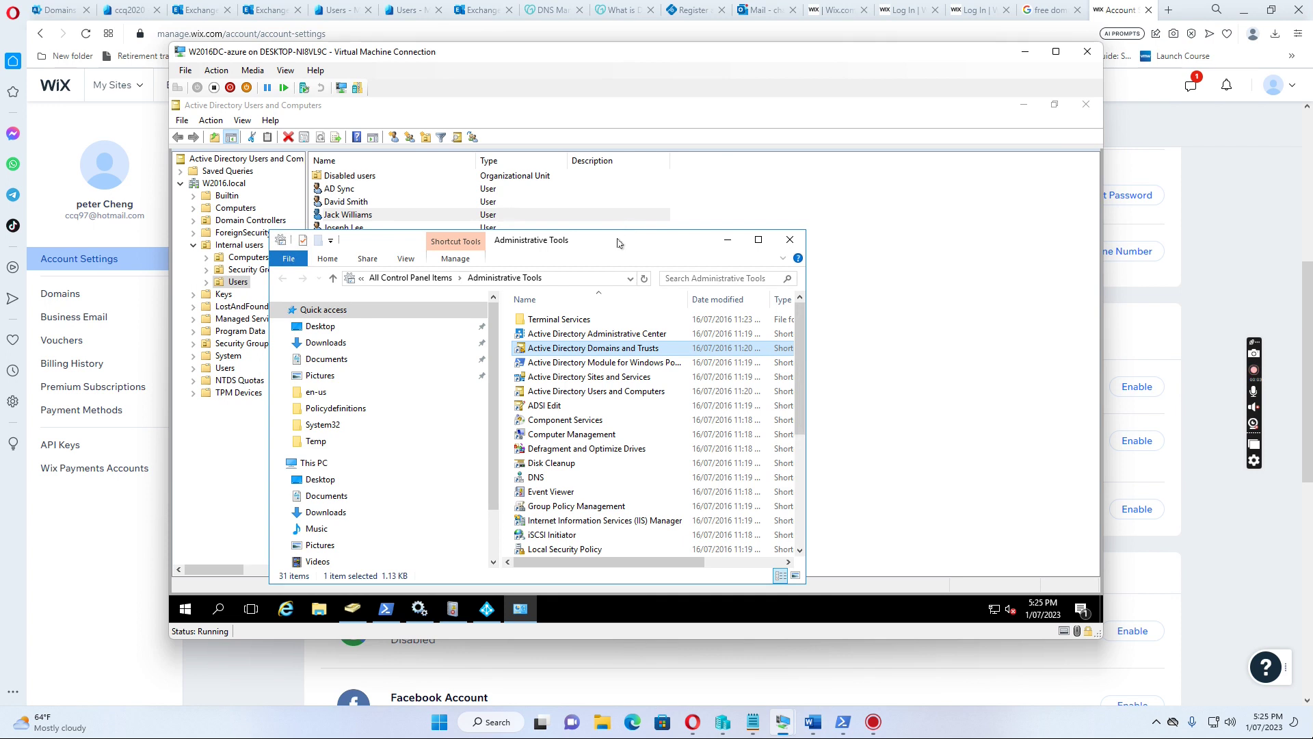
drag(617, 243, 653, 212)
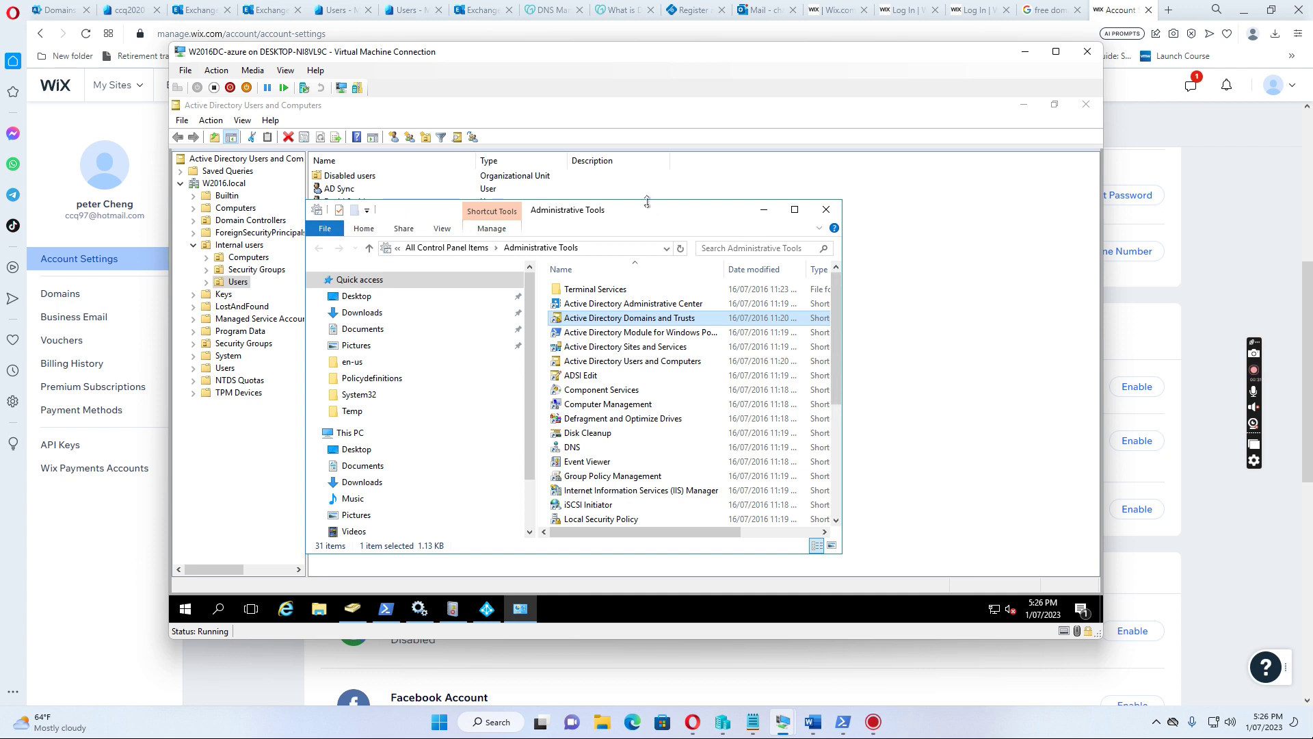
drag(657, 213, 666, 162)
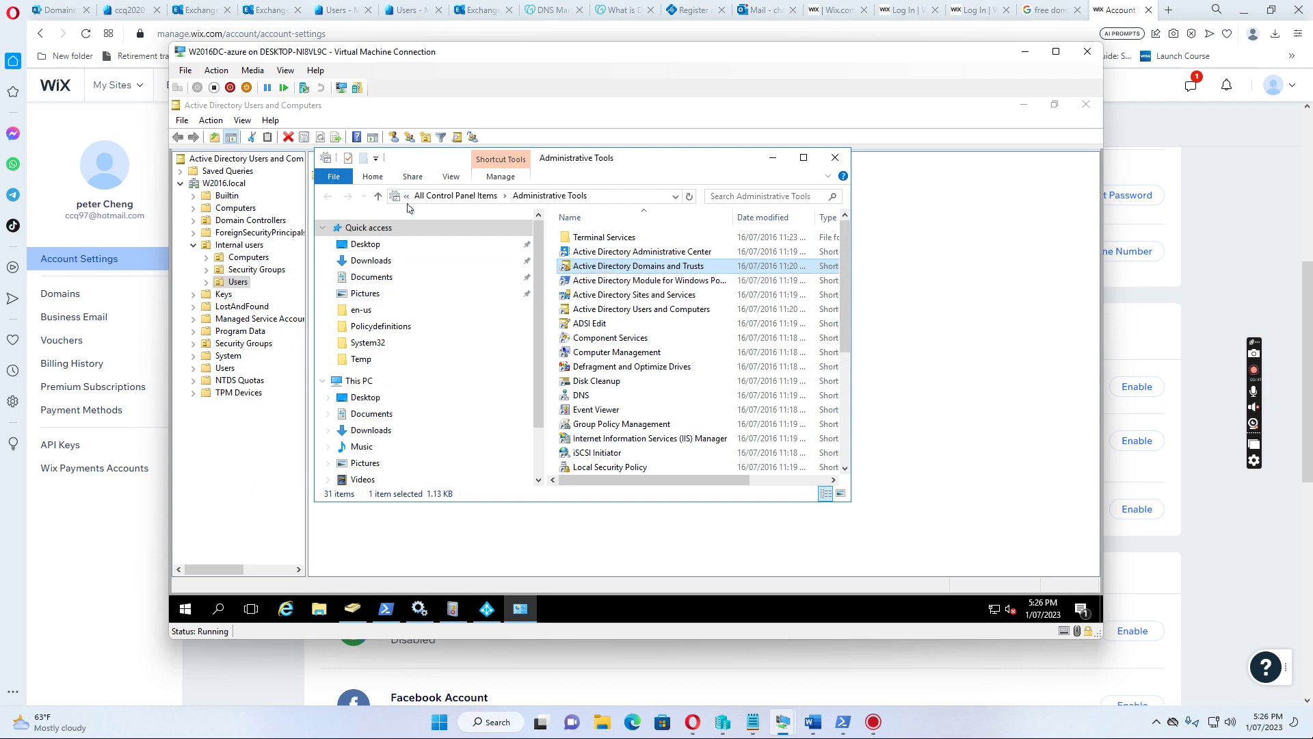
Launch Active Directory Domains and Trusts from Start's Windows Administrative Tools folder
click(185, 608)
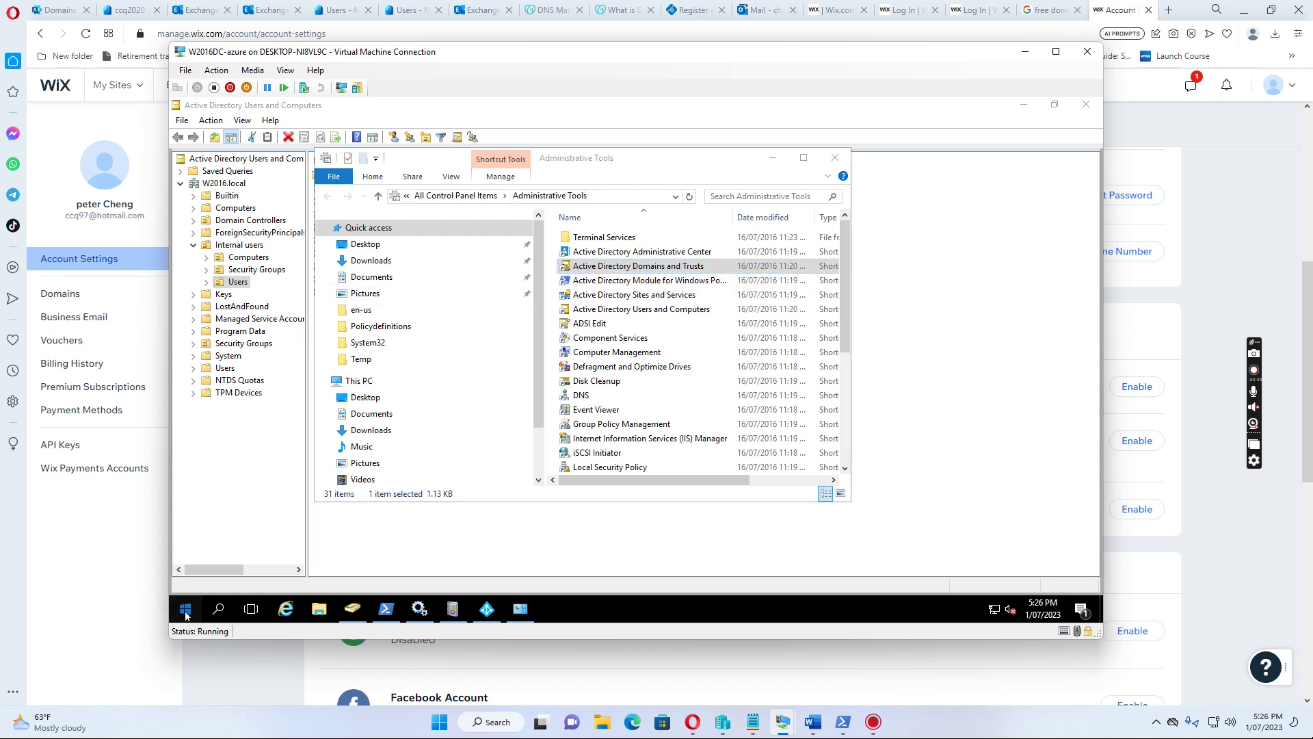
click(419, 315)
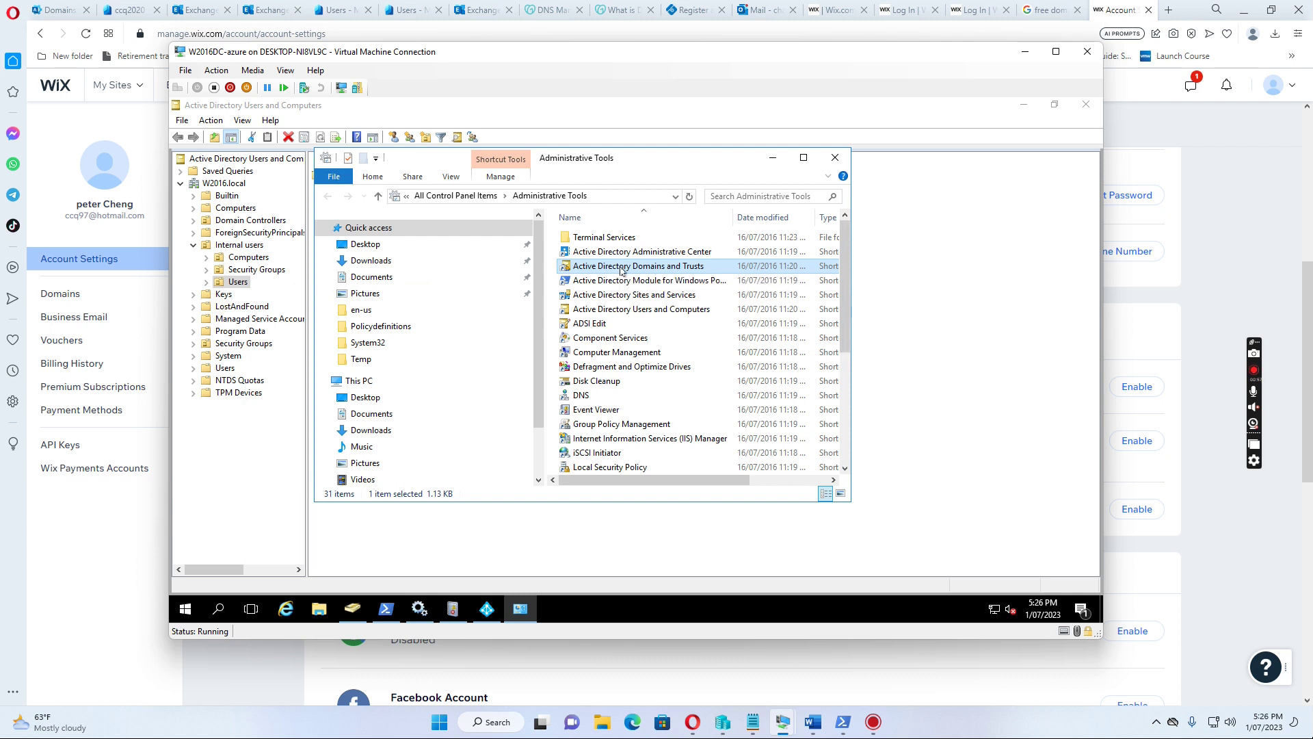
double_click(620, 270)
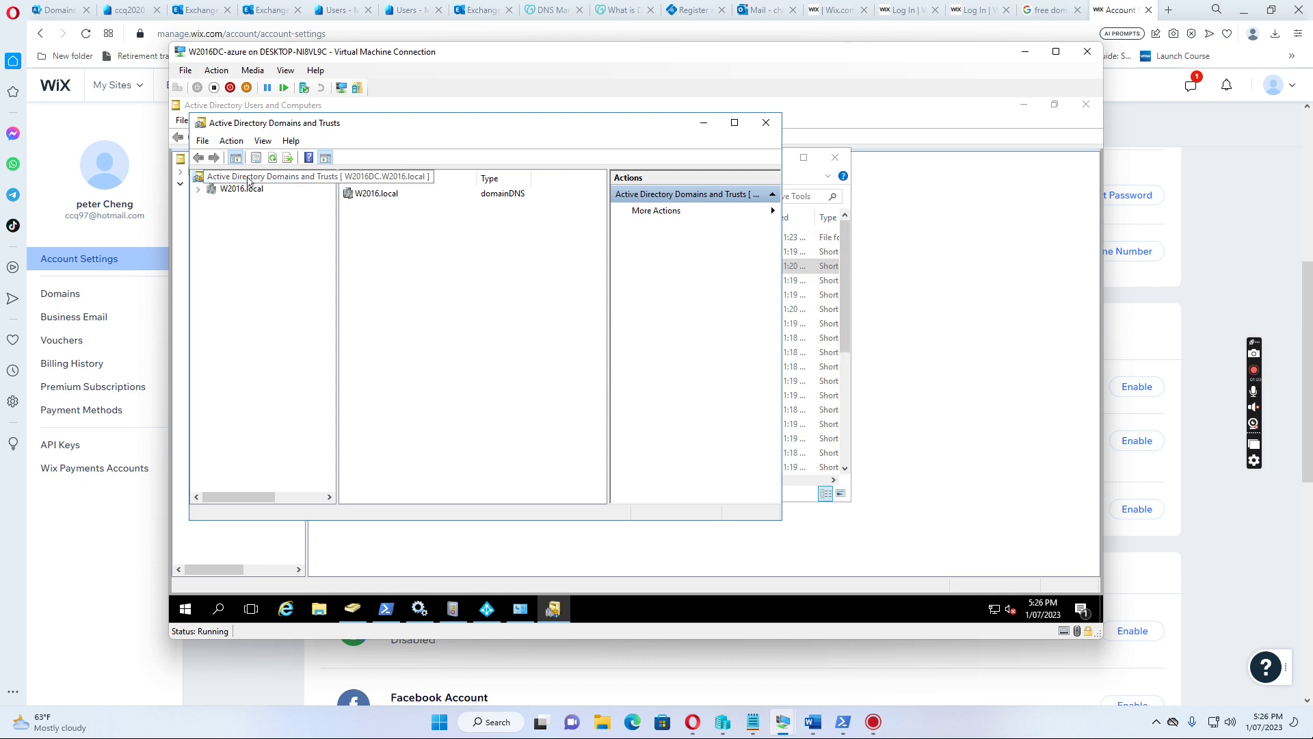
Add ccq2020.com.au as an alternative UPN suffix in the forest root's properties and confirm
right_click(248, 180)
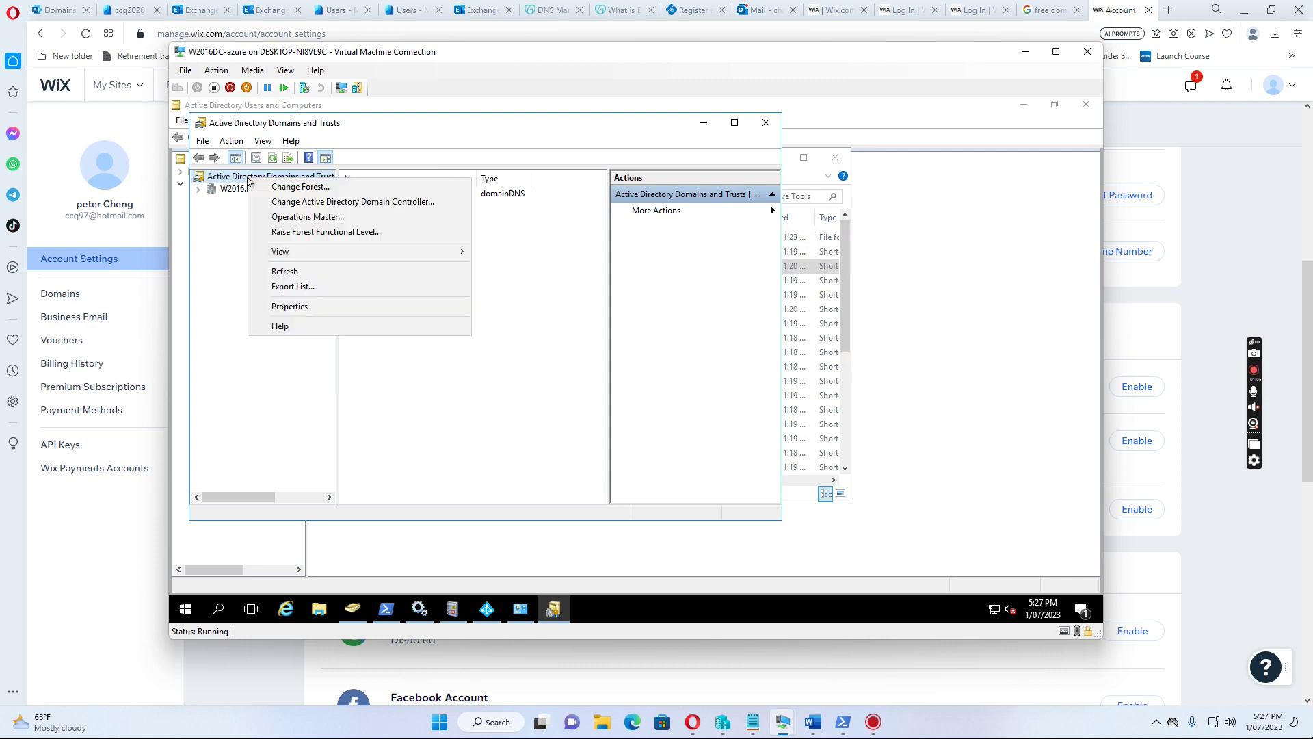
click(293, 306)
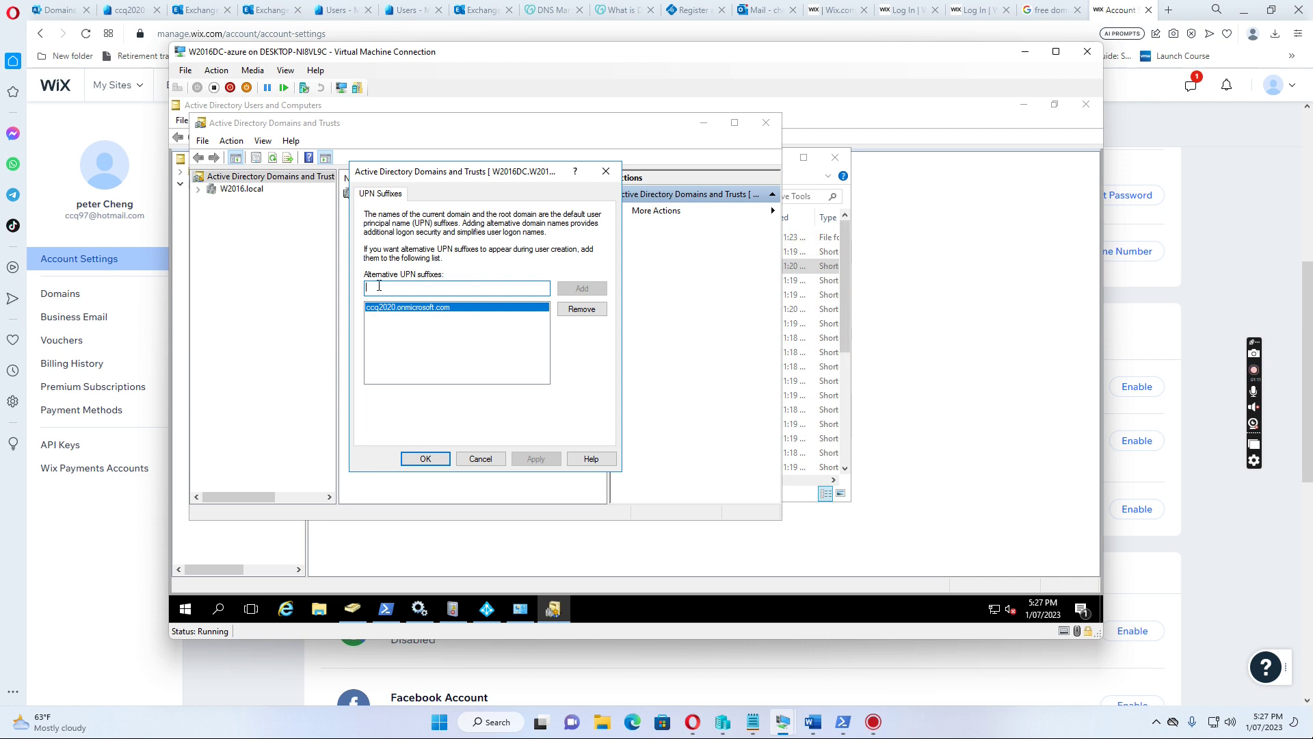
text(ccq20)
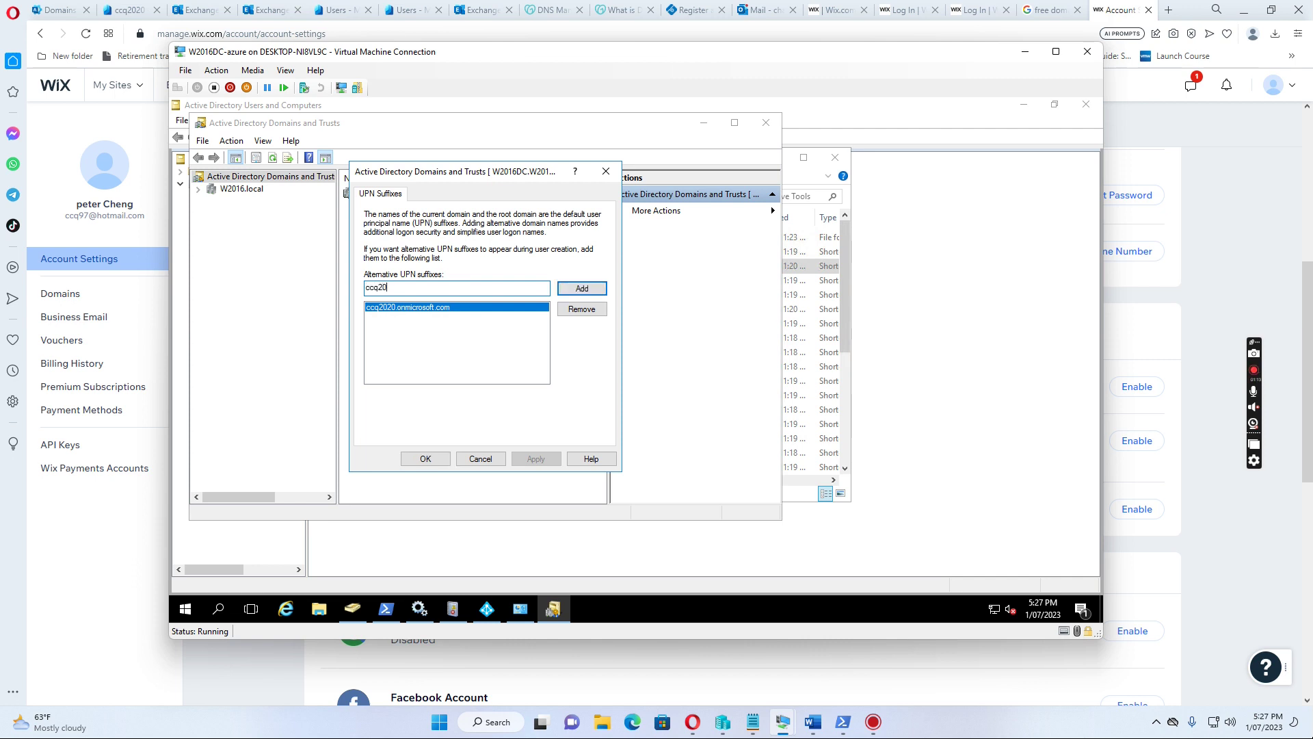
text(20.com.au)
click(582, 288)
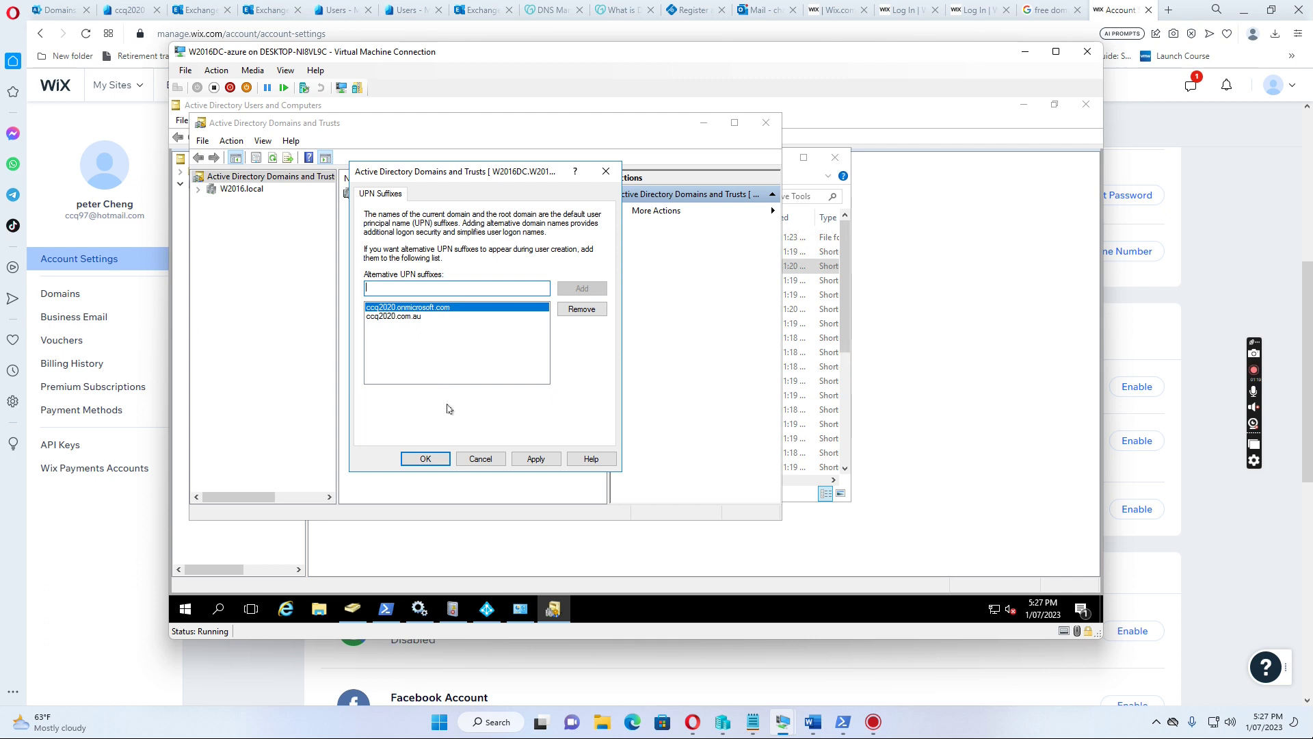
click(426, 459)
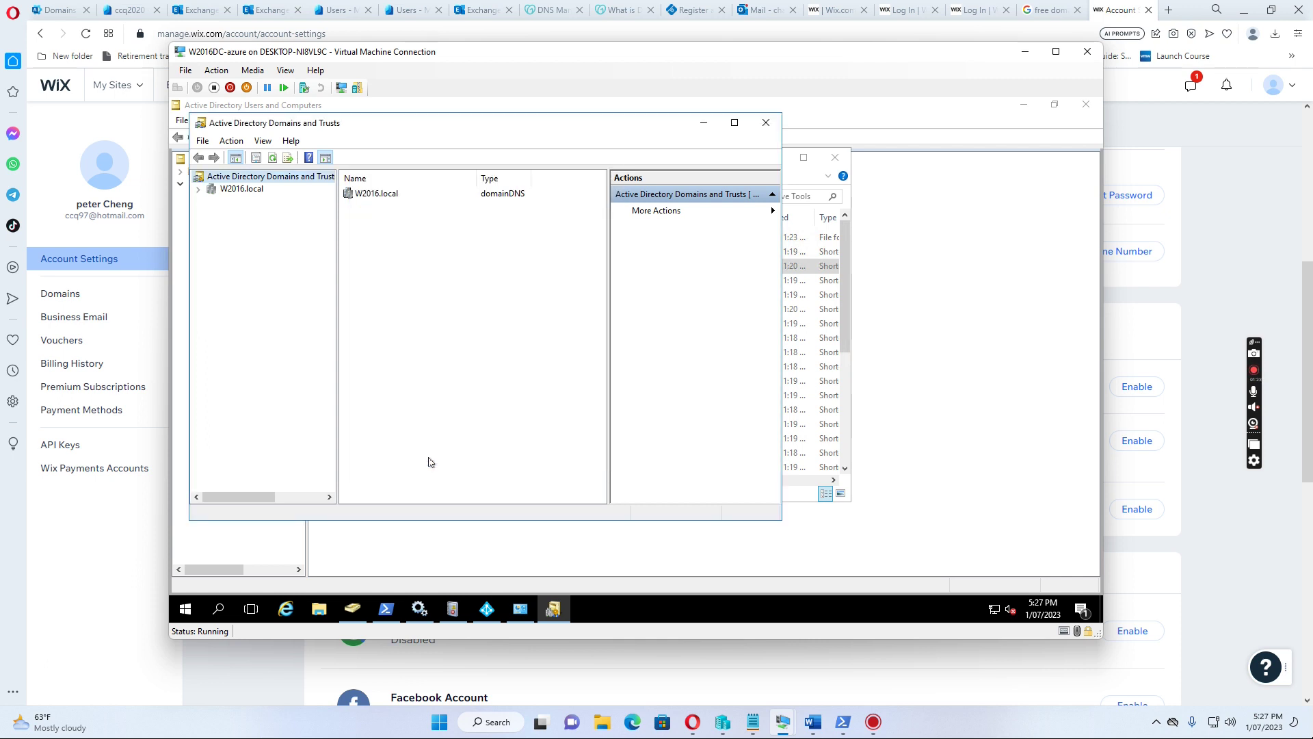
Minimize Domains and Trusts and start a new user in ADUC's Internal users/Users container
click(201, 193)
click(704, 127)
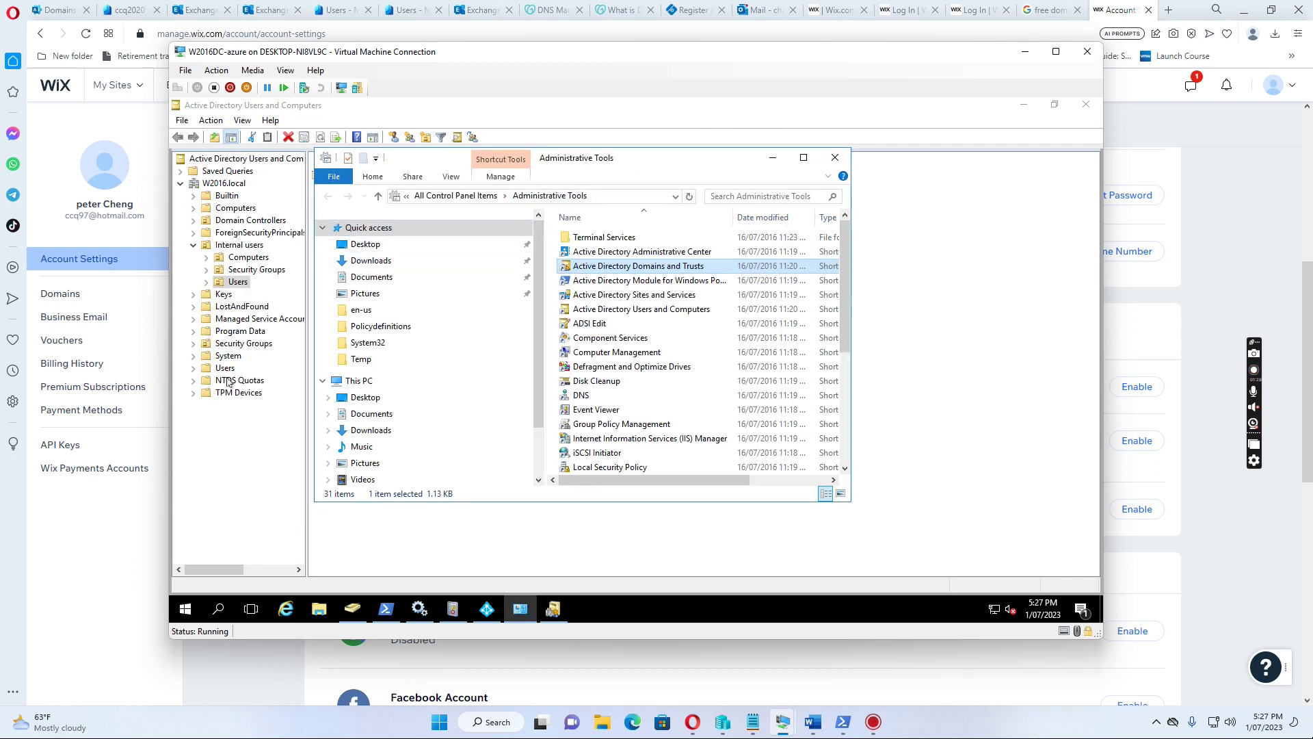
click(218, 424)
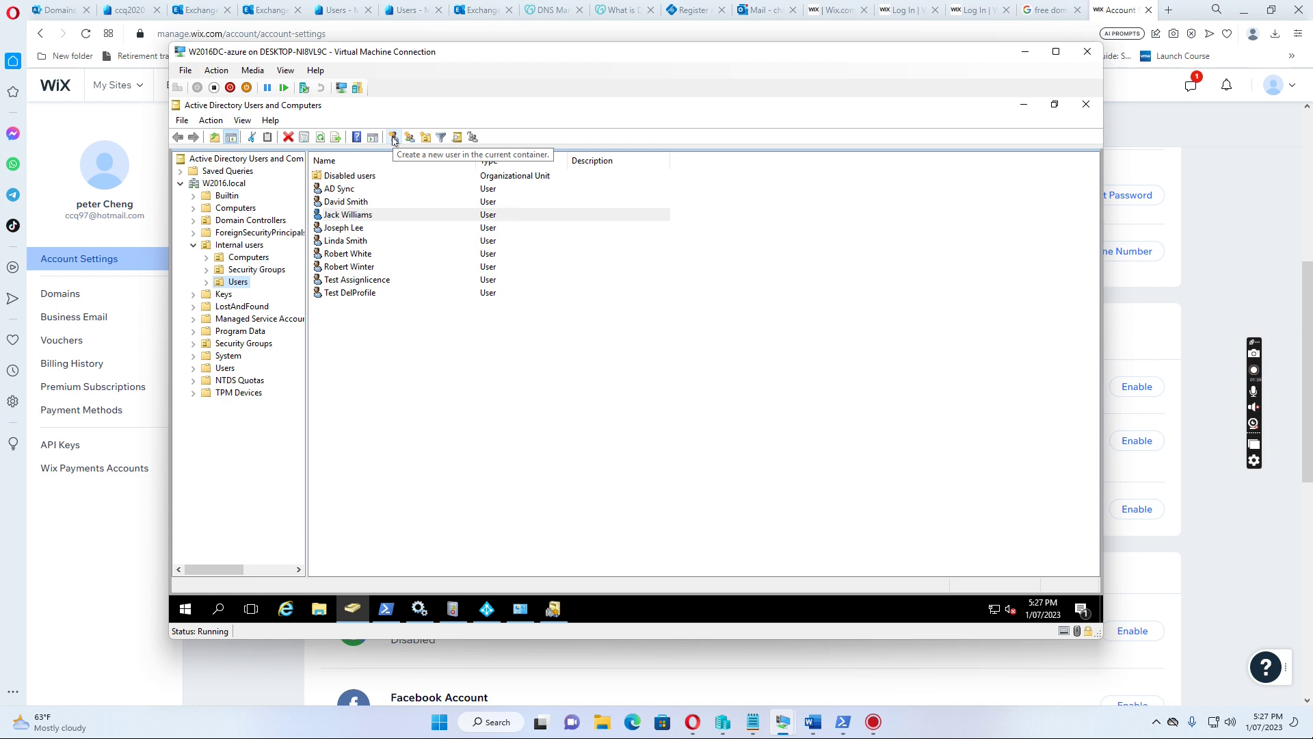
click(394, 139)
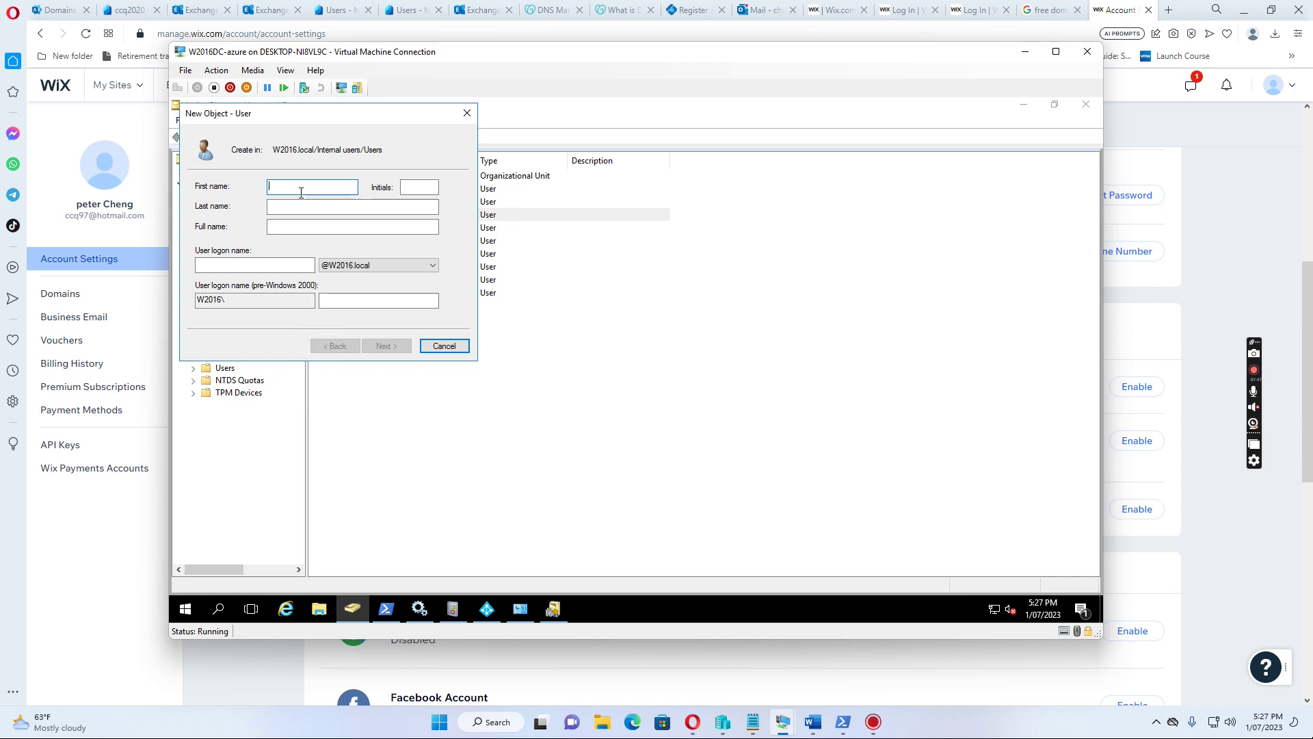
click(418, 187)
click(352, 206)
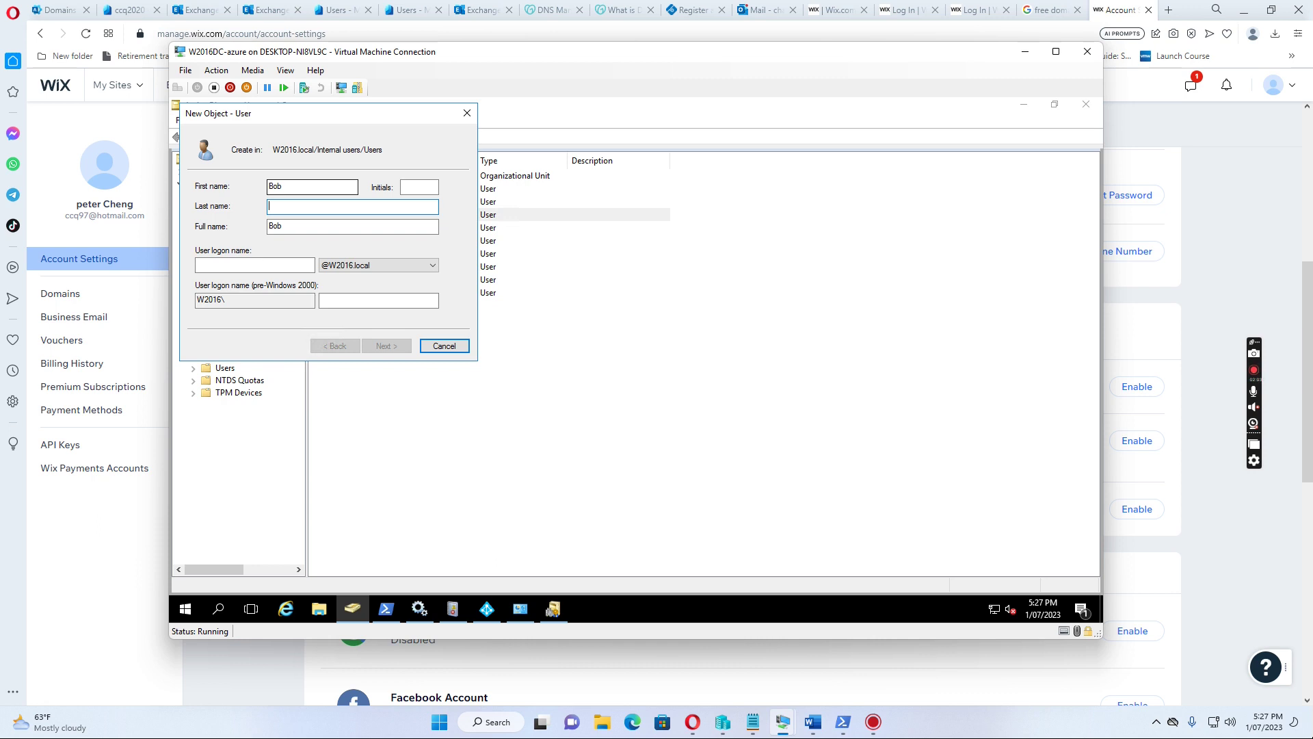
click(229, 263)
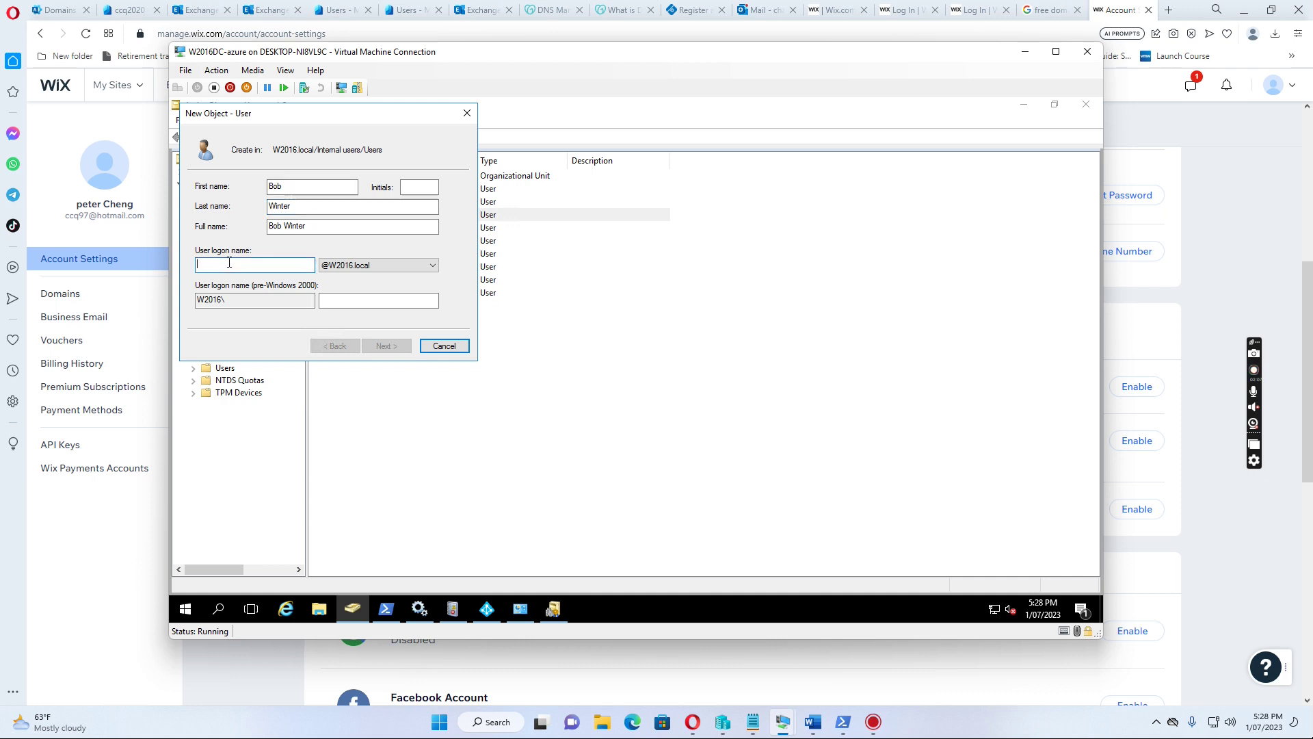
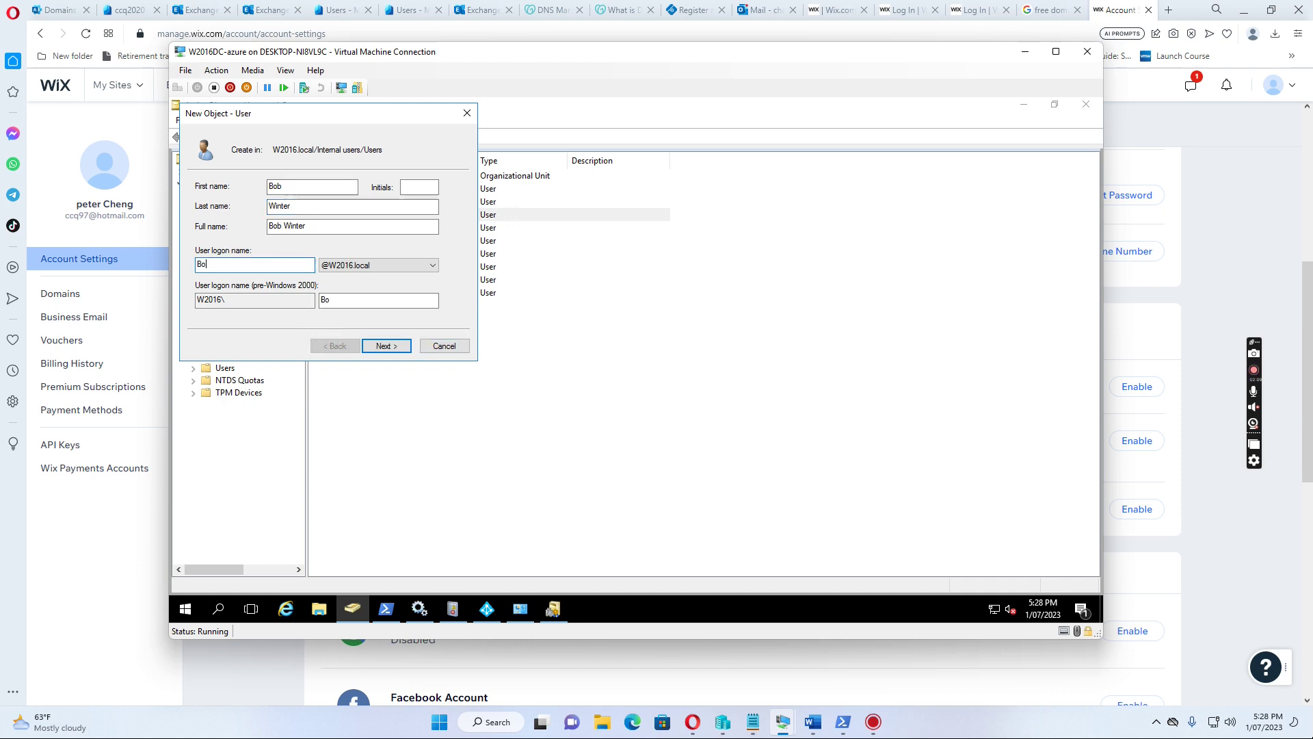
click(432, 266)
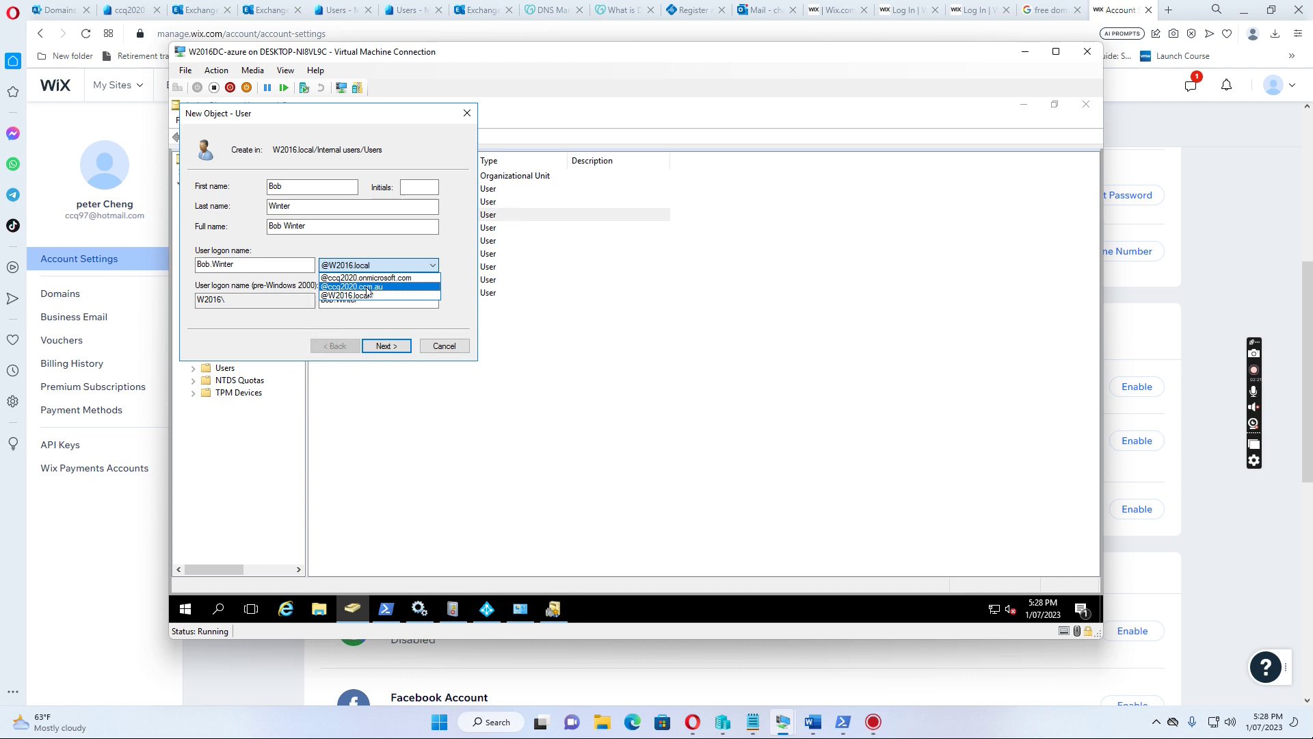
click(368, 288)
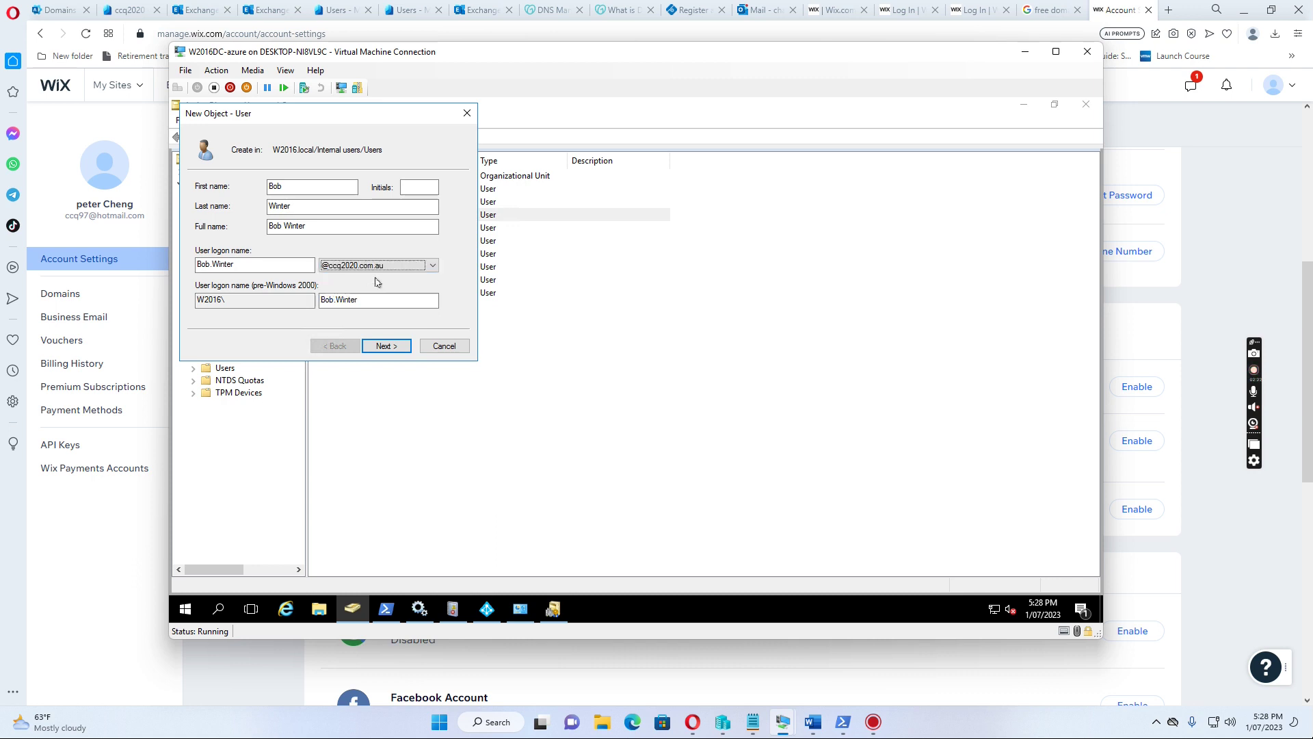
Set and confirm the account password, with no change required at next logon, then finish
click(387, 346)
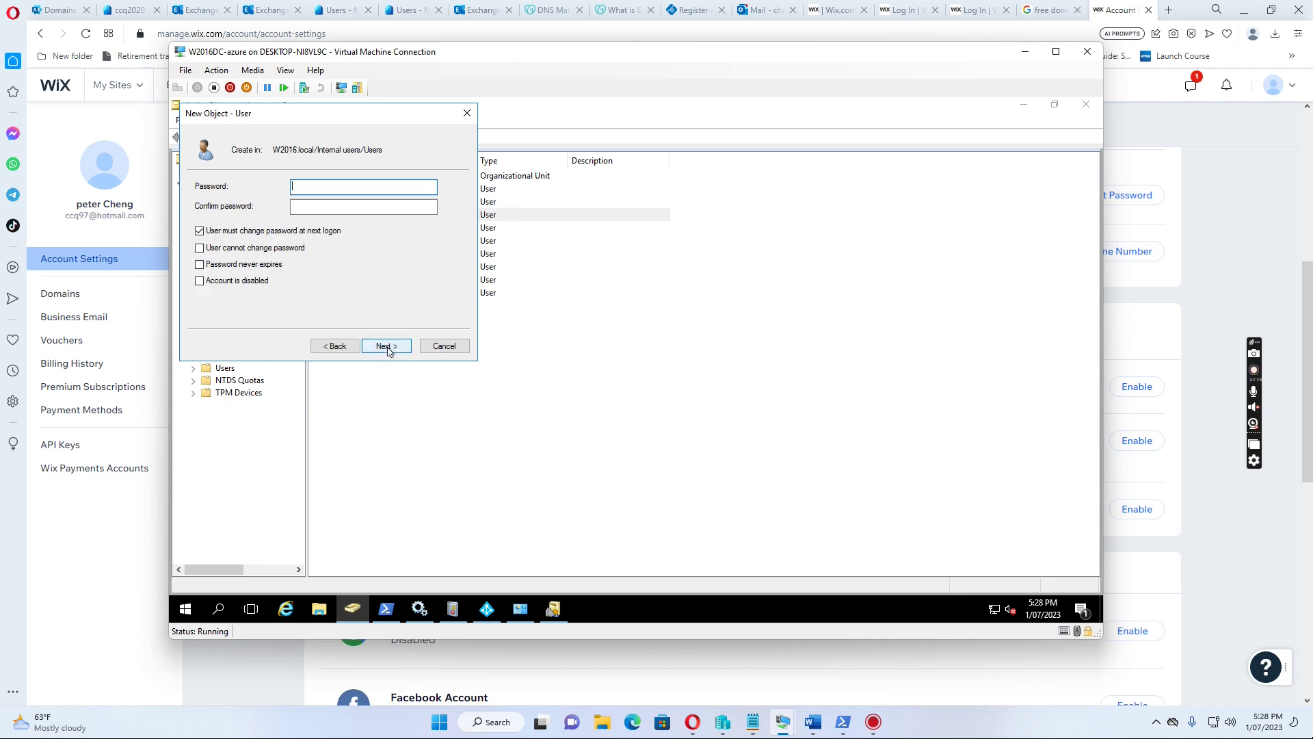
click(200, 231)
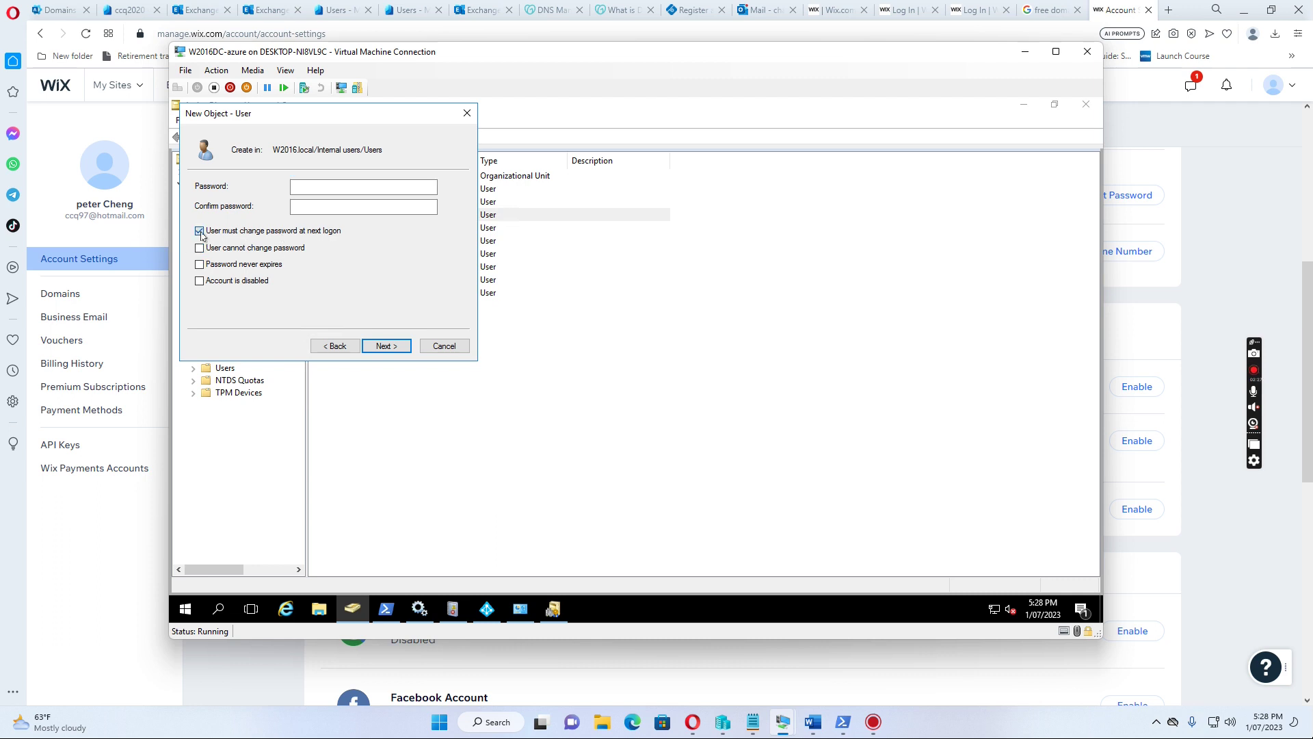
click(349, 191)
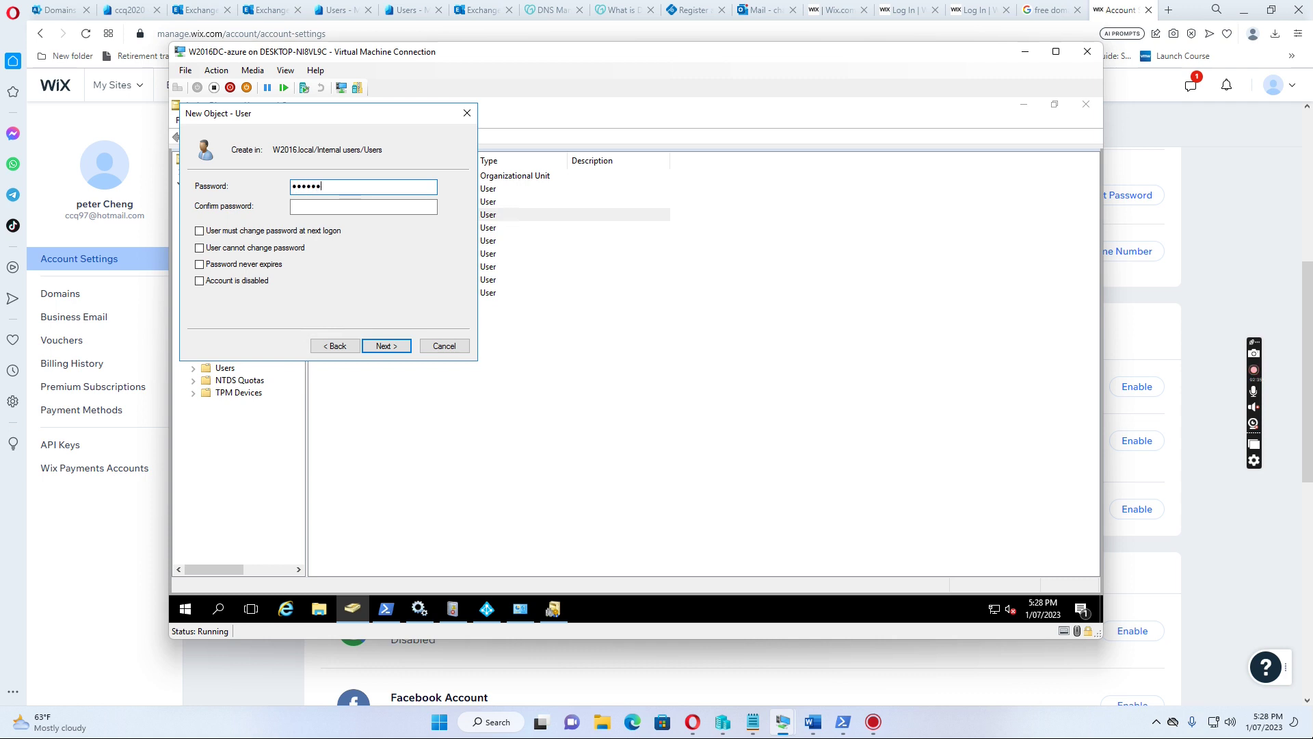
text(P@ssw0rd)
key(Tab)
text(P)
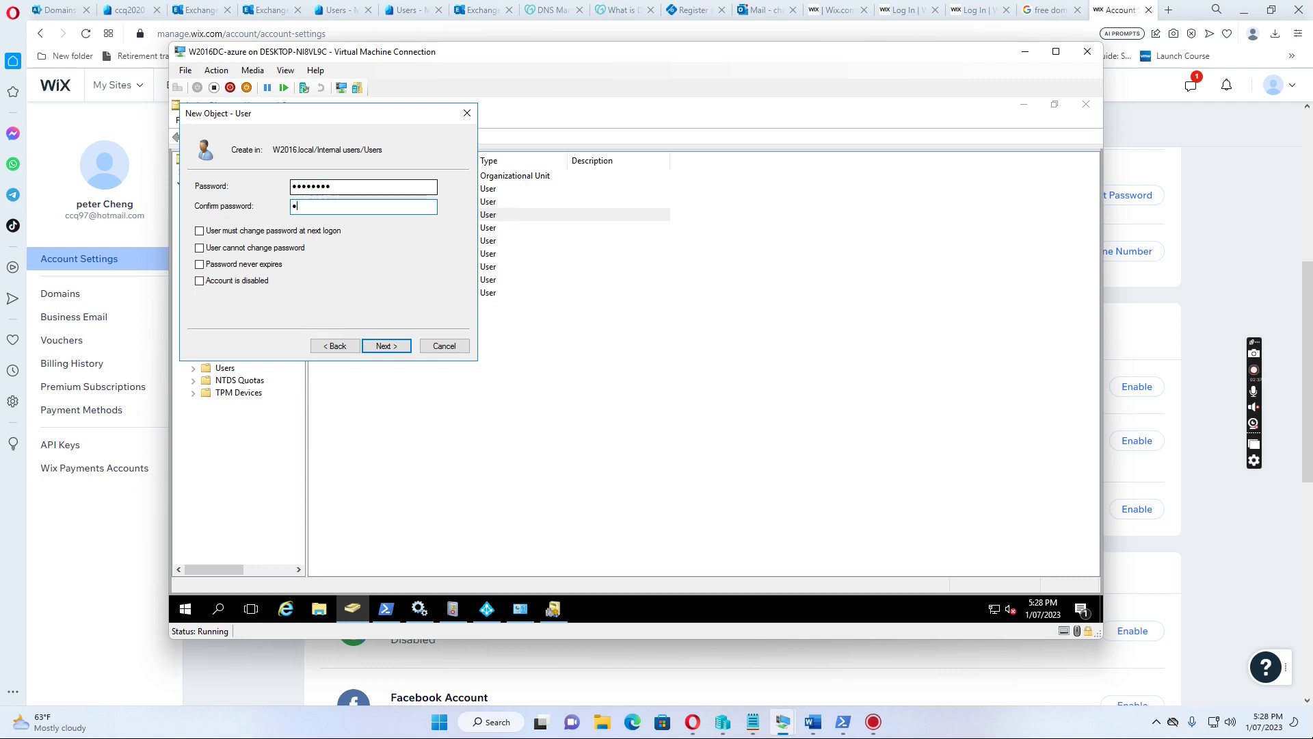
text(@ssw0rd)
click(387, 346)
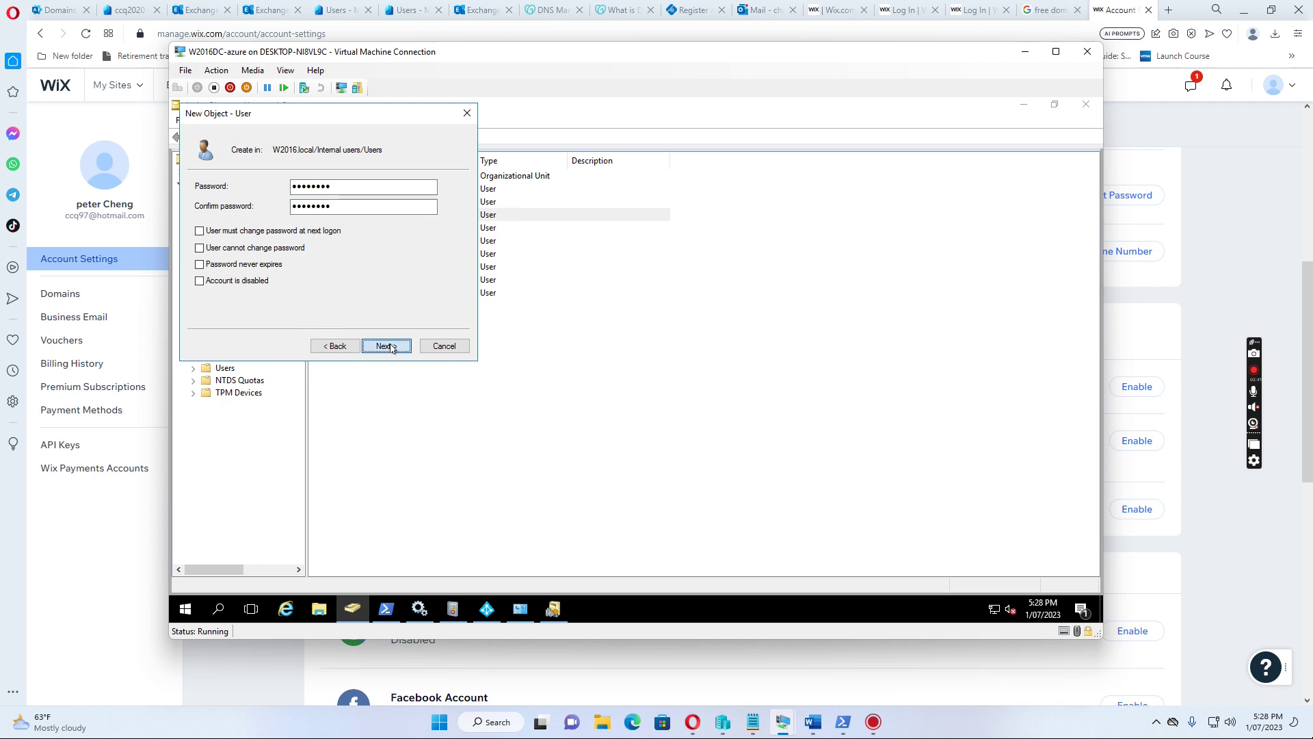
click(387, 346)
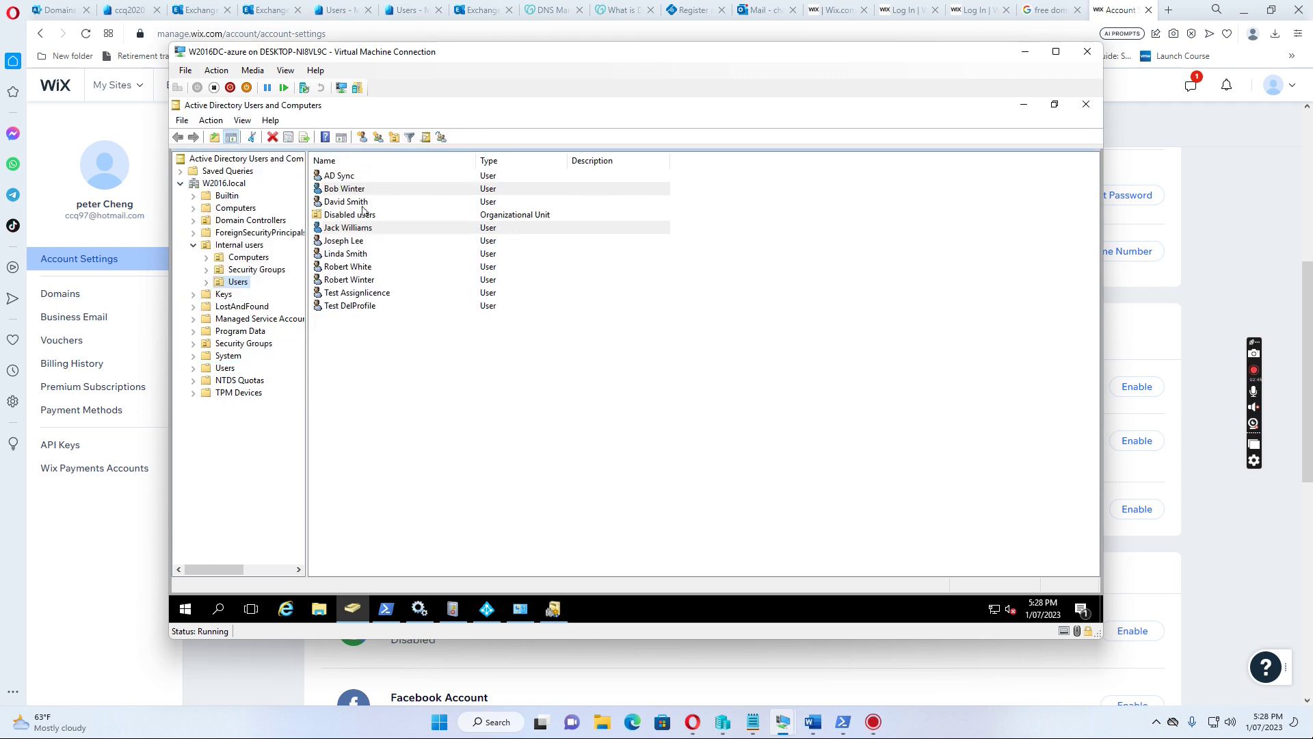
Add the new user to AG_Office_365_E5_Users by searching for groups matching 'ag_'
double_click(358, 191)
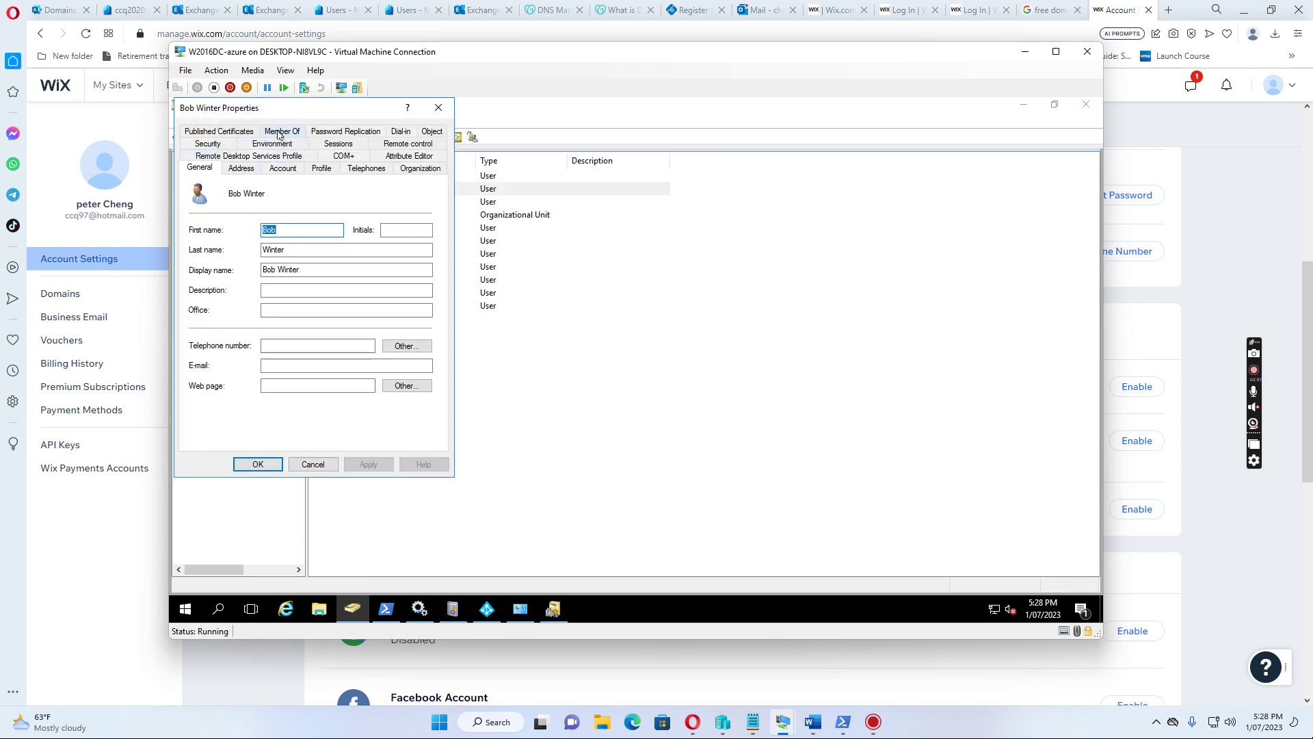
click(278, 134)
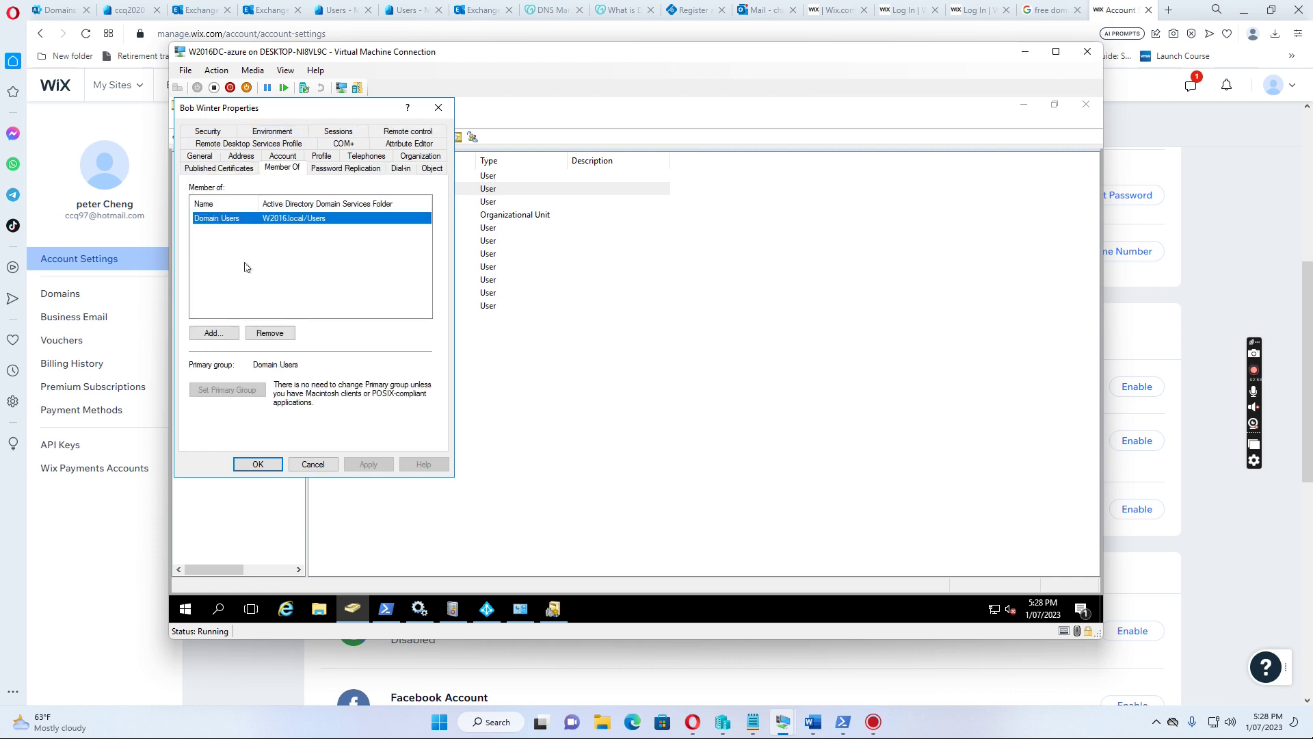
click(212, 333)
text(ag)
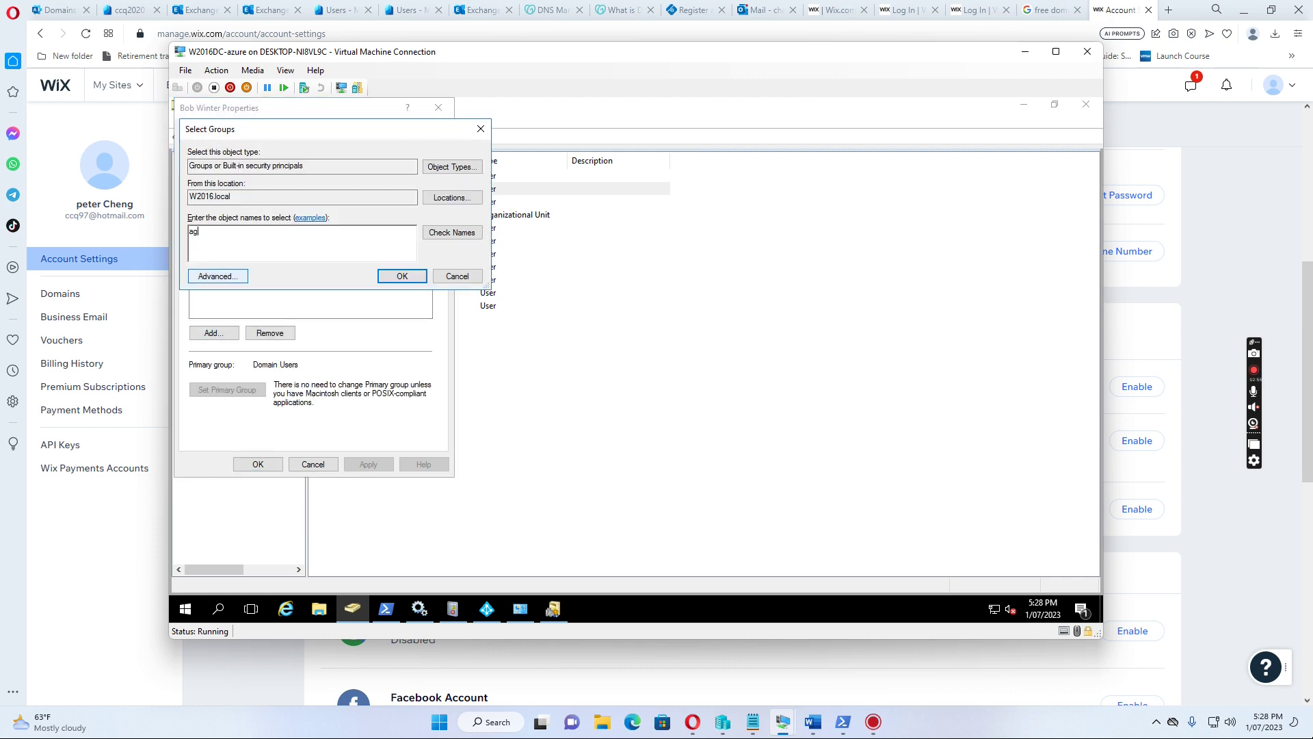
text(_)
click(452, 233)
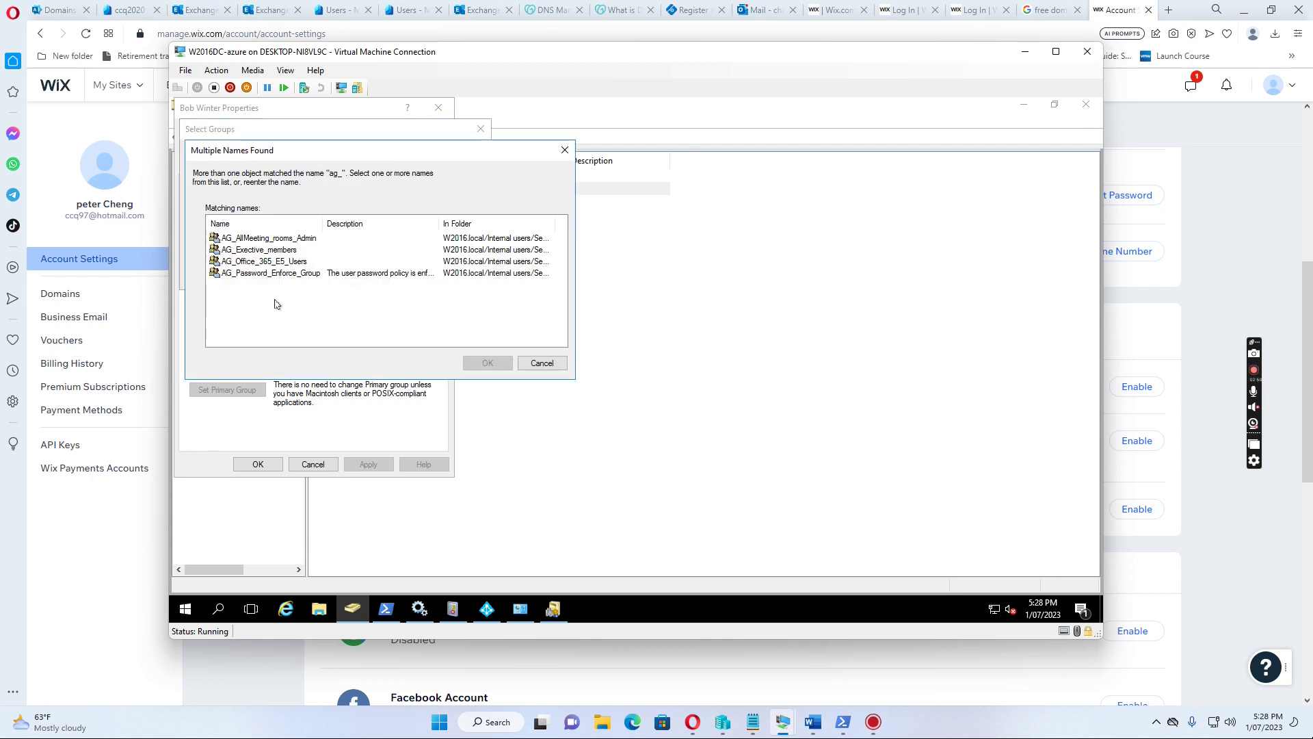
click(260, 263)
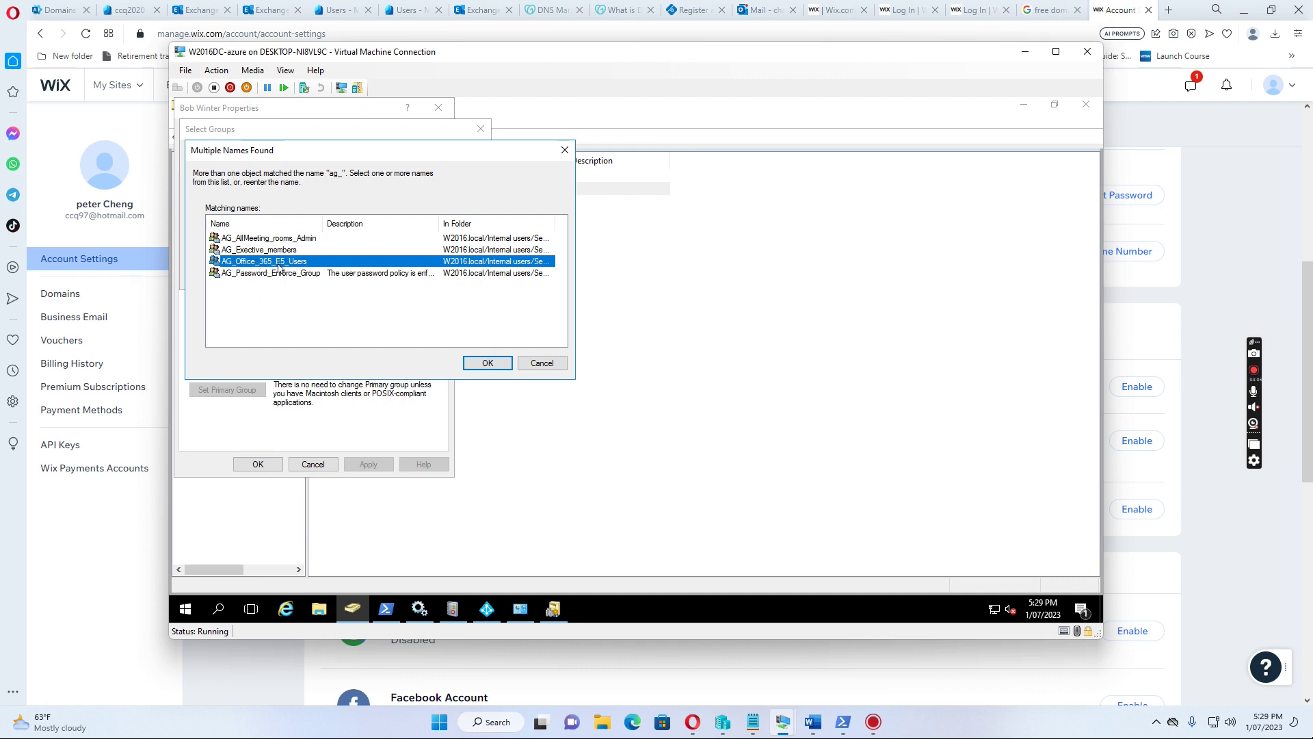
click(489, 365)
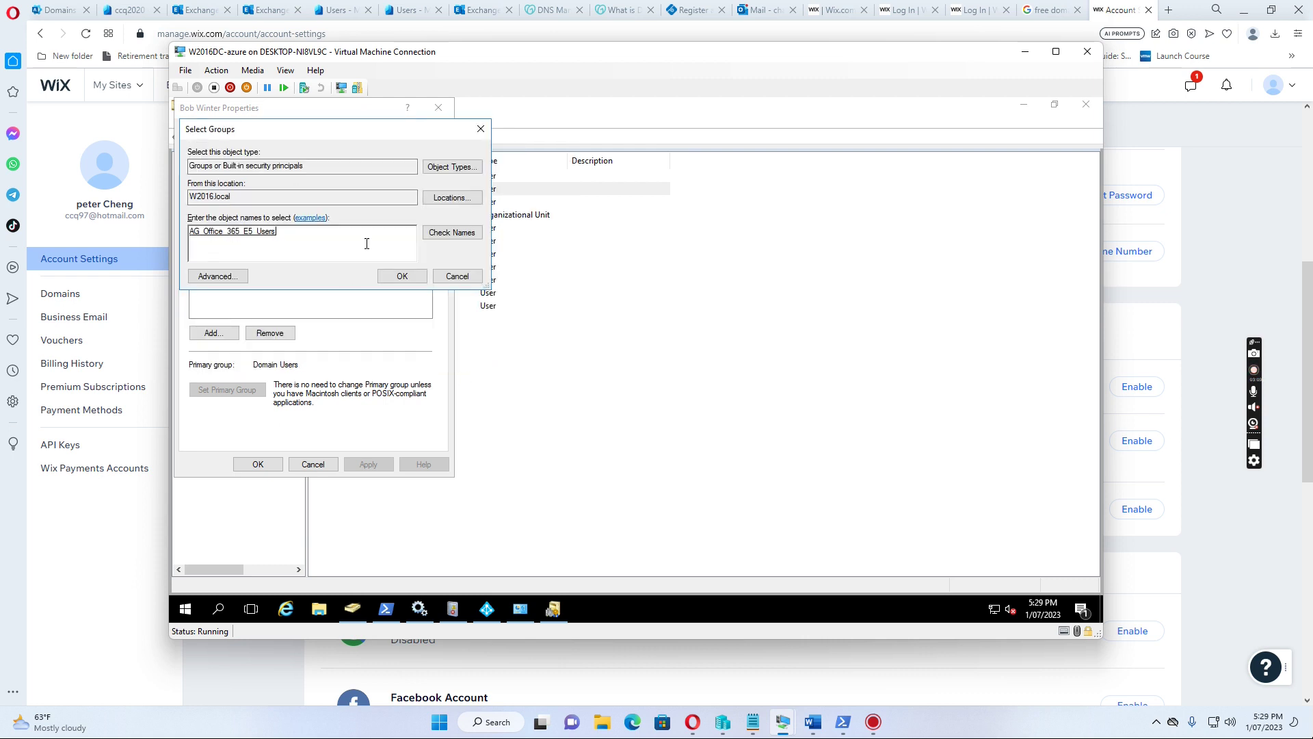
click(409, 278)
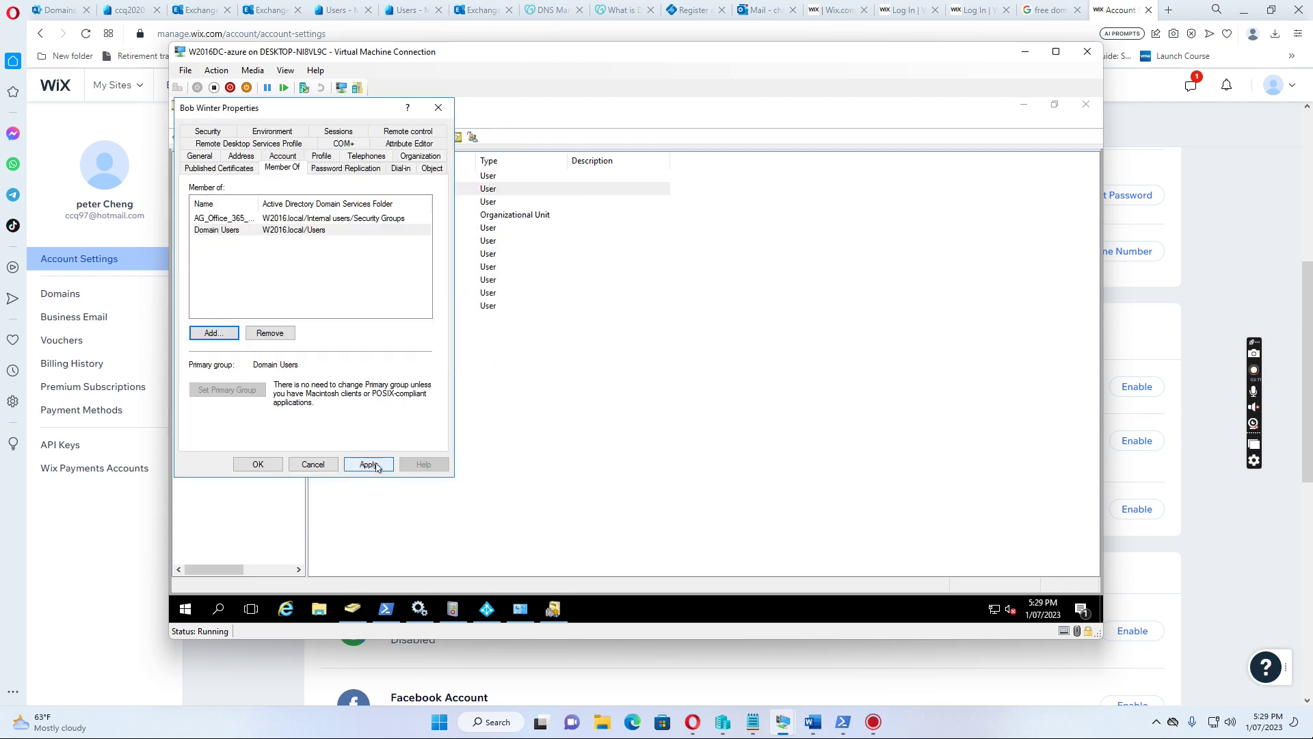
click(286, 157)
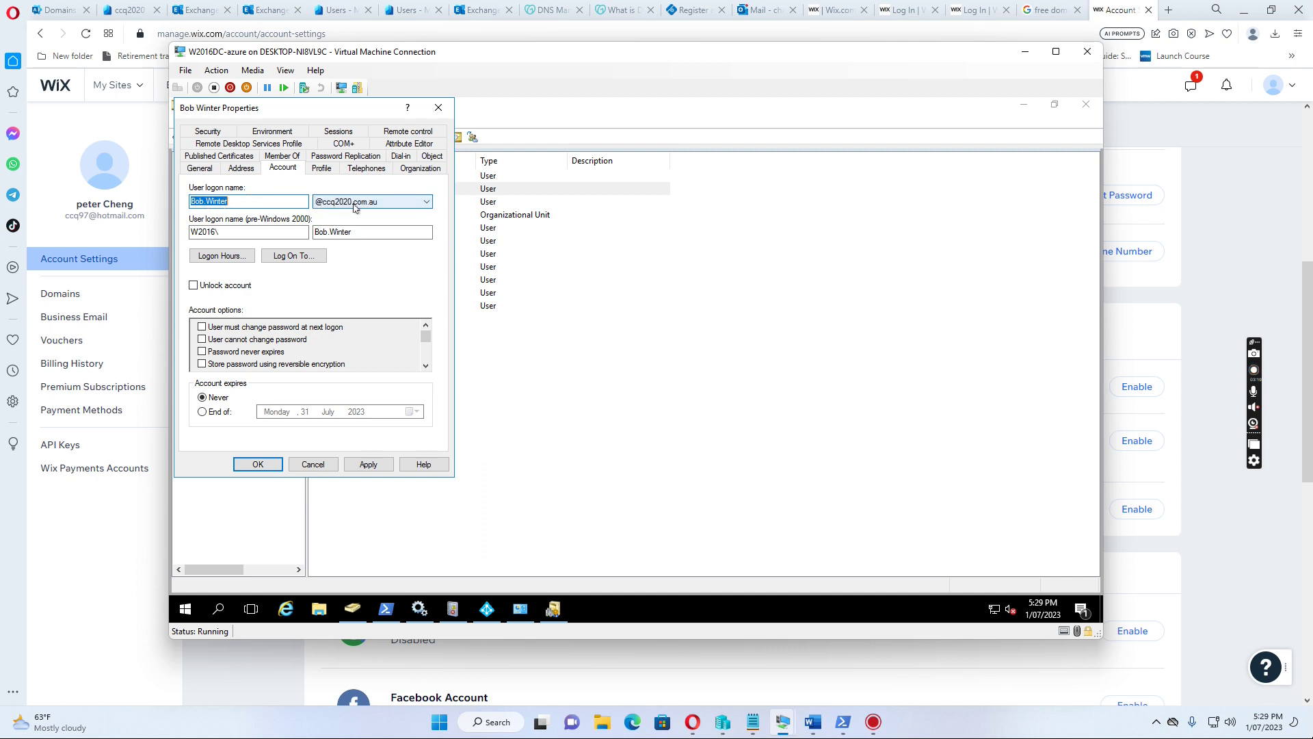
click(369, 464)
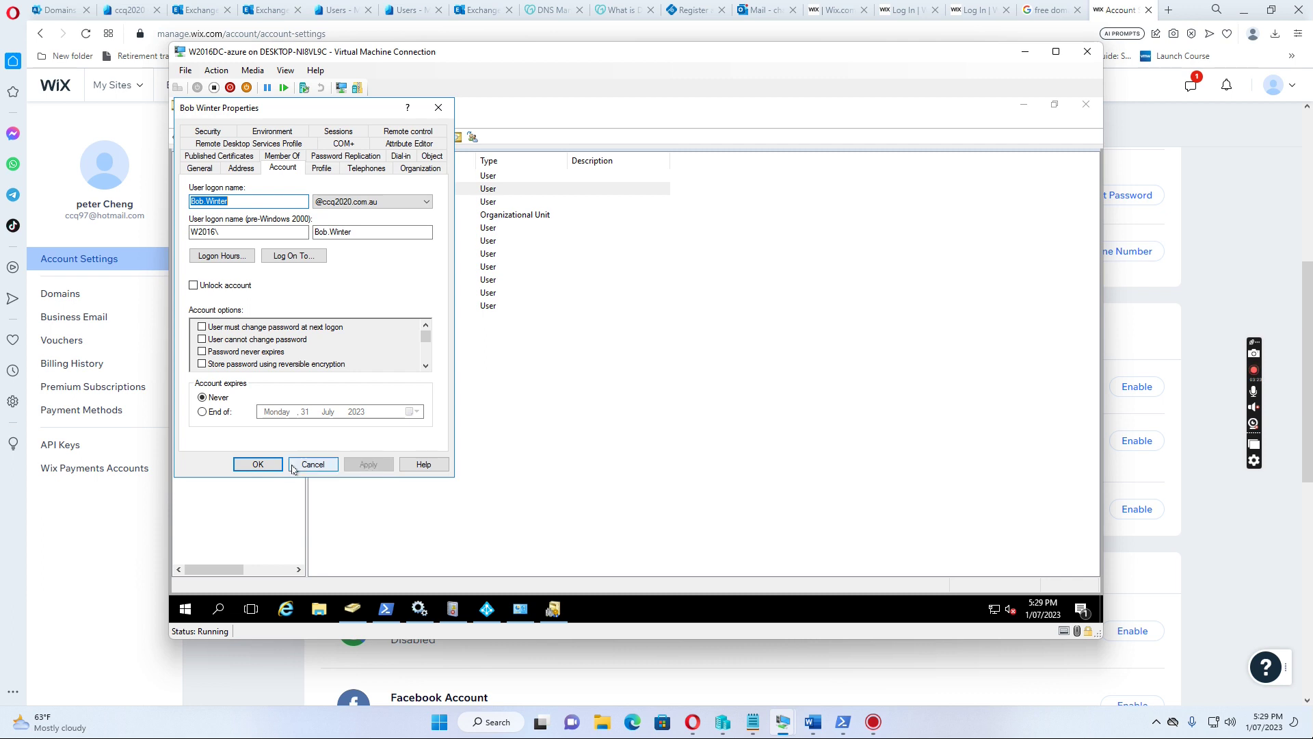
click(257, 464)
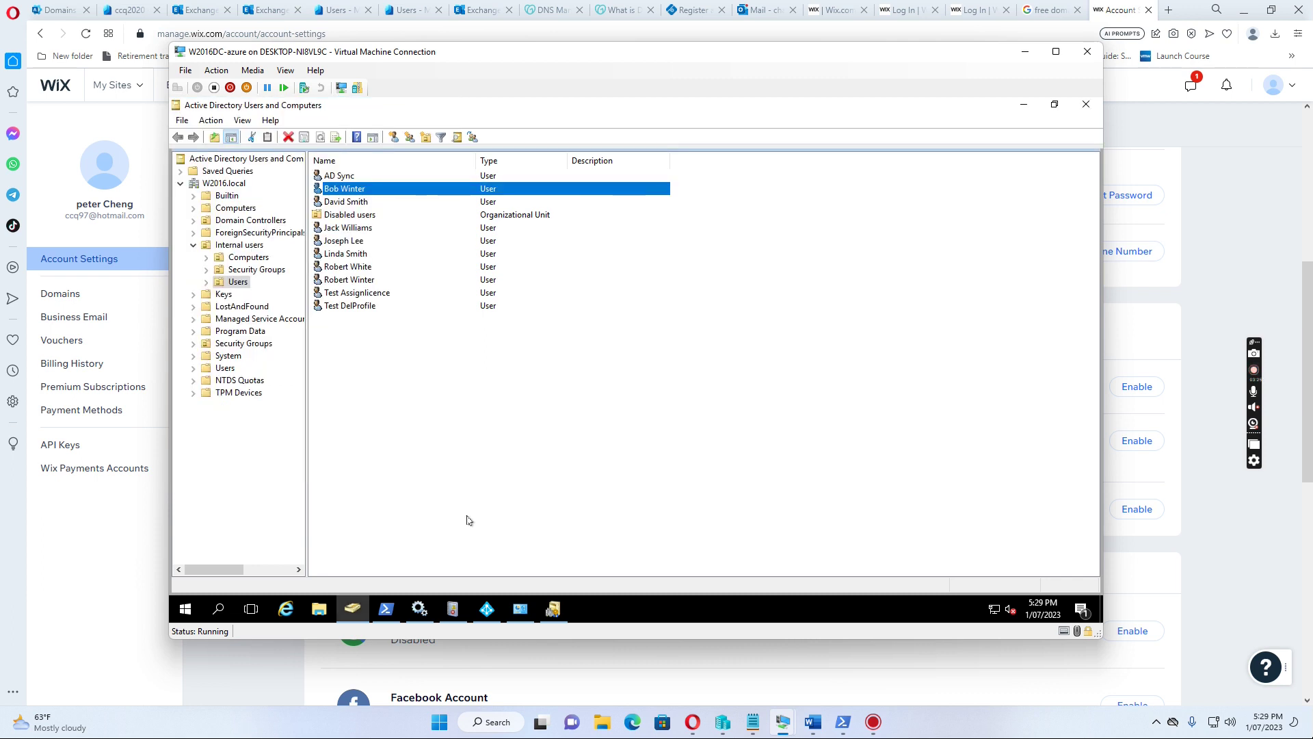
Rerun start-adsyncsynccycle -policytype delta in PowerShell
click(384, 609)
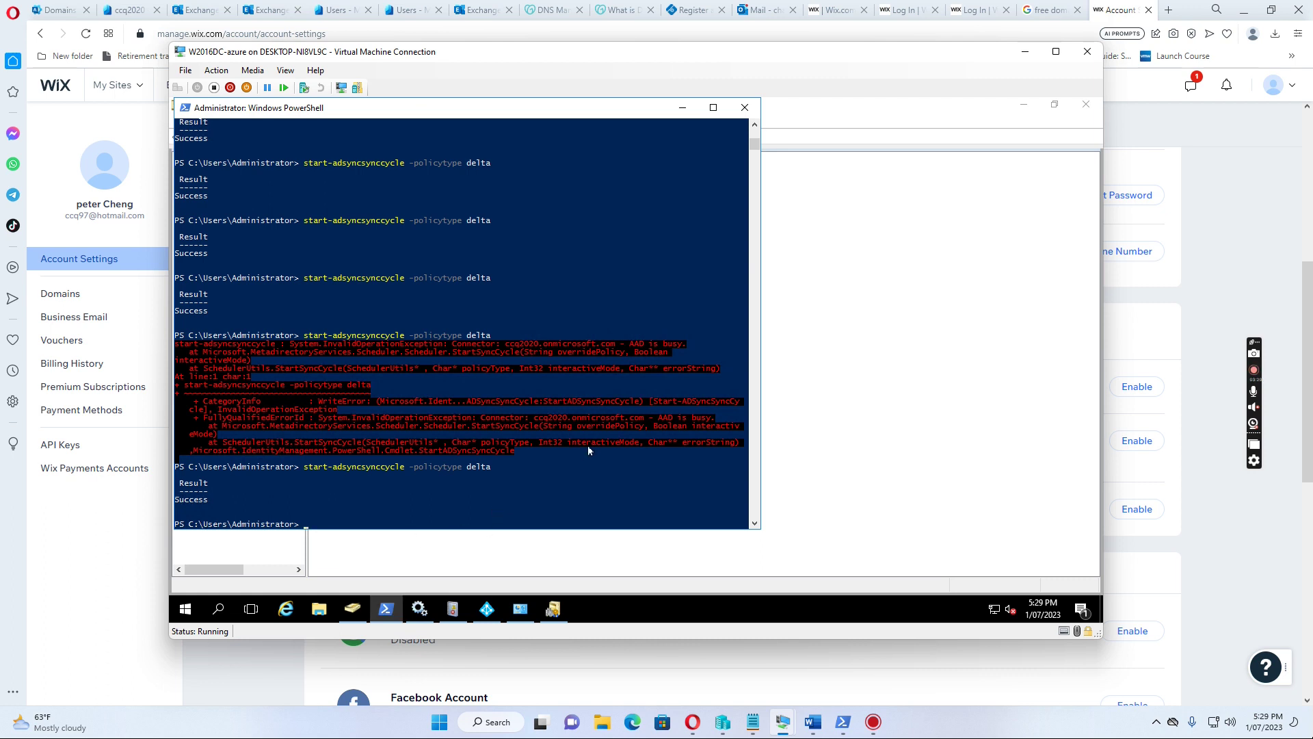
key(Up)
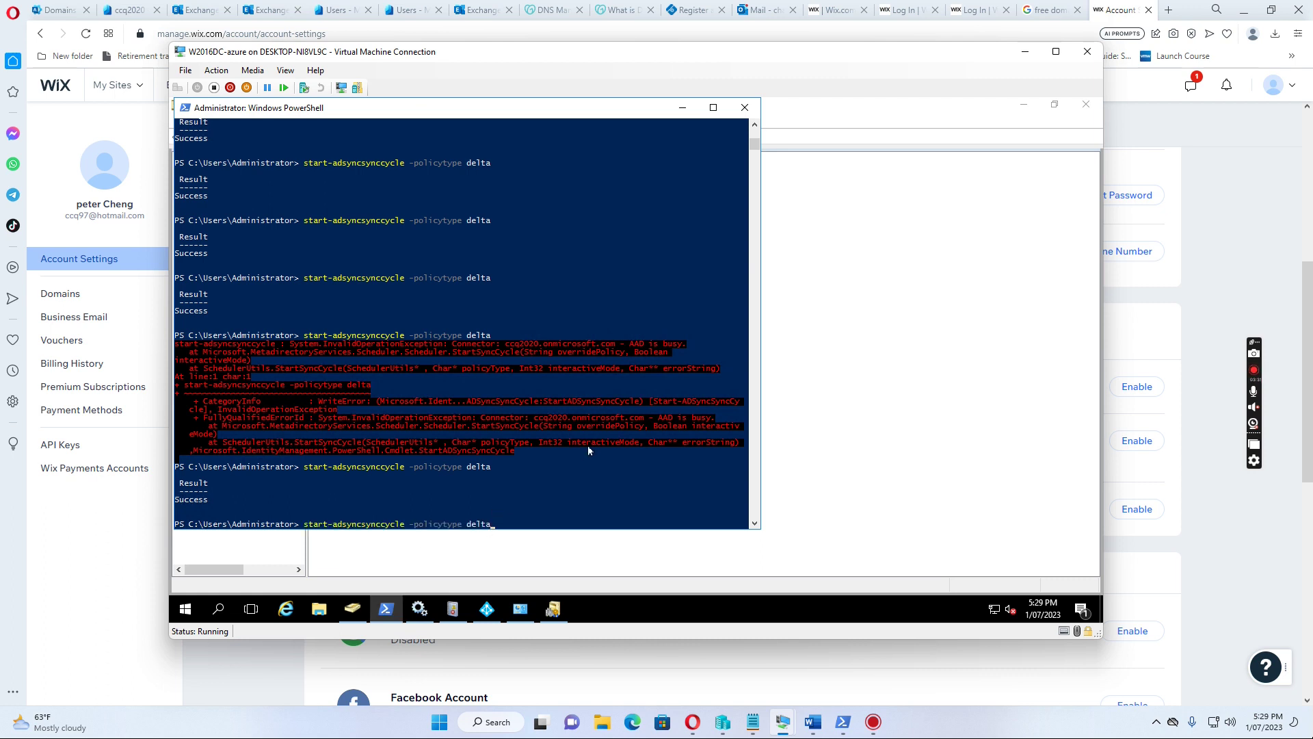
key(Return)
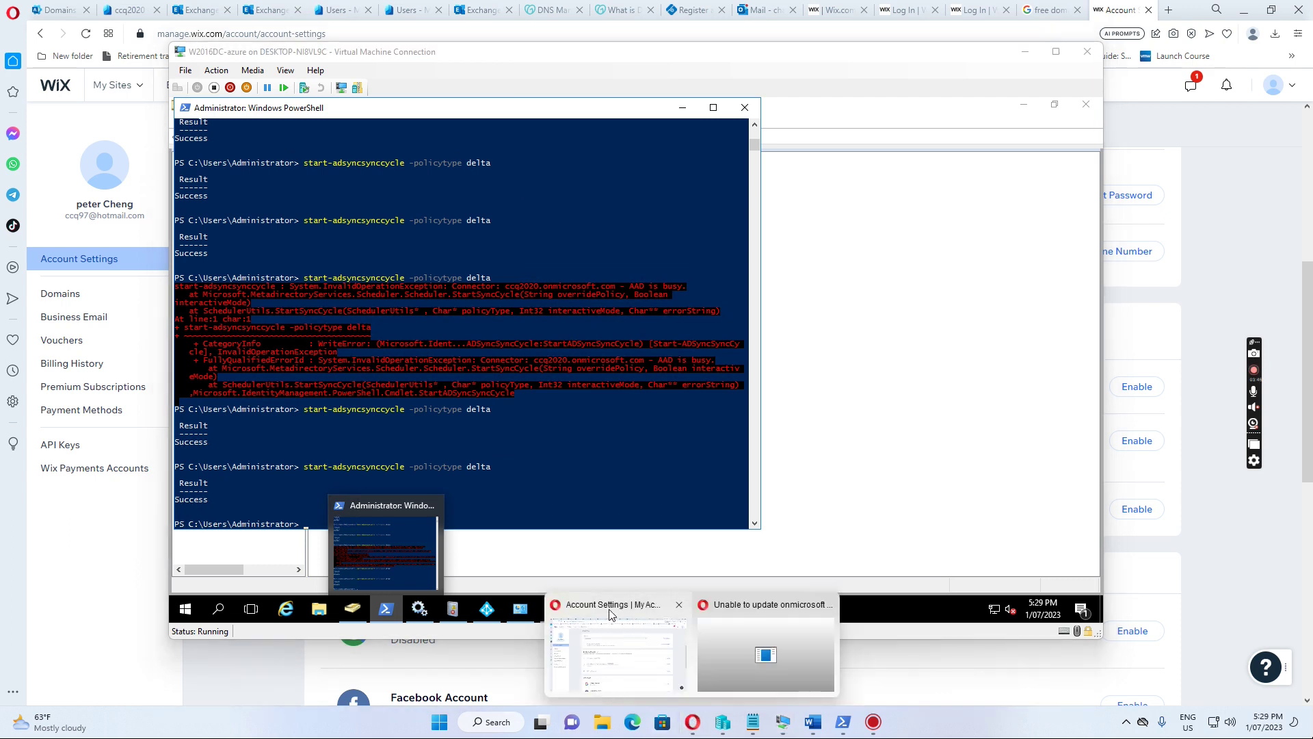
Show the Active users list in the Microsoft 365 admin center
click(612, 615)
click(60, 9)
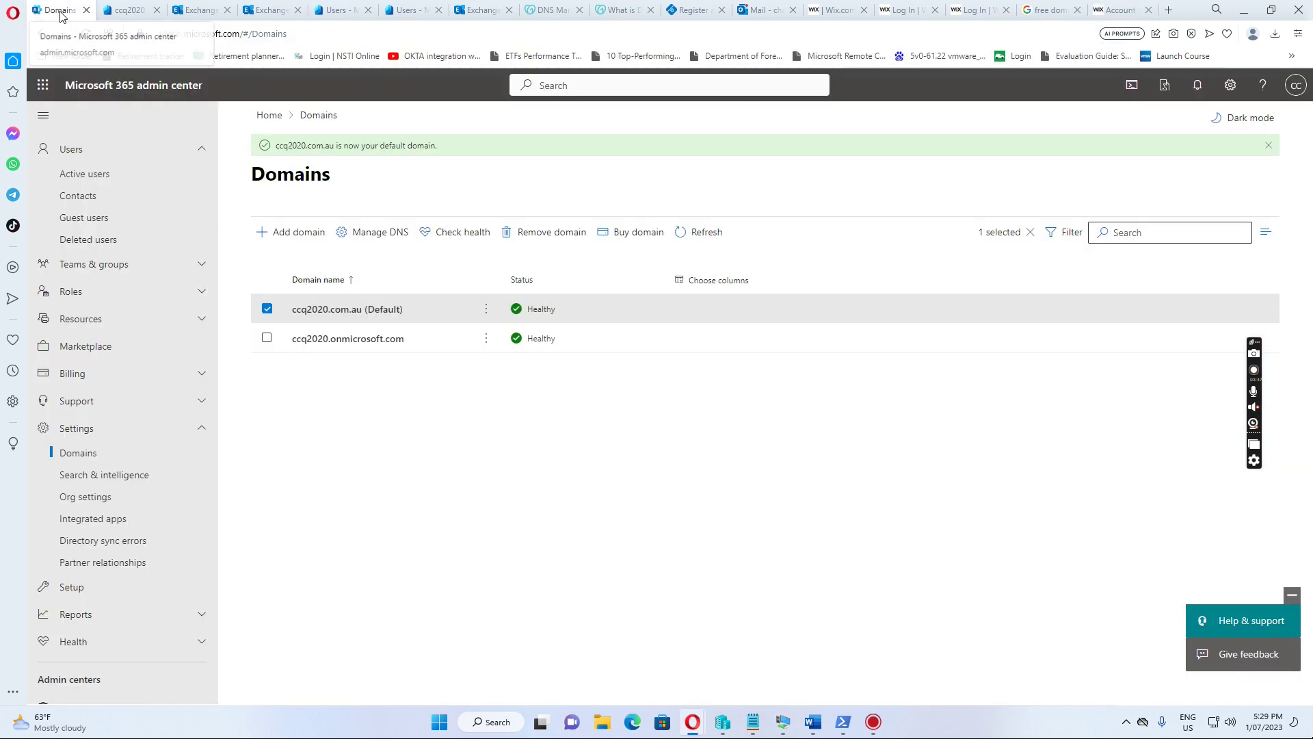
click(91, 177)
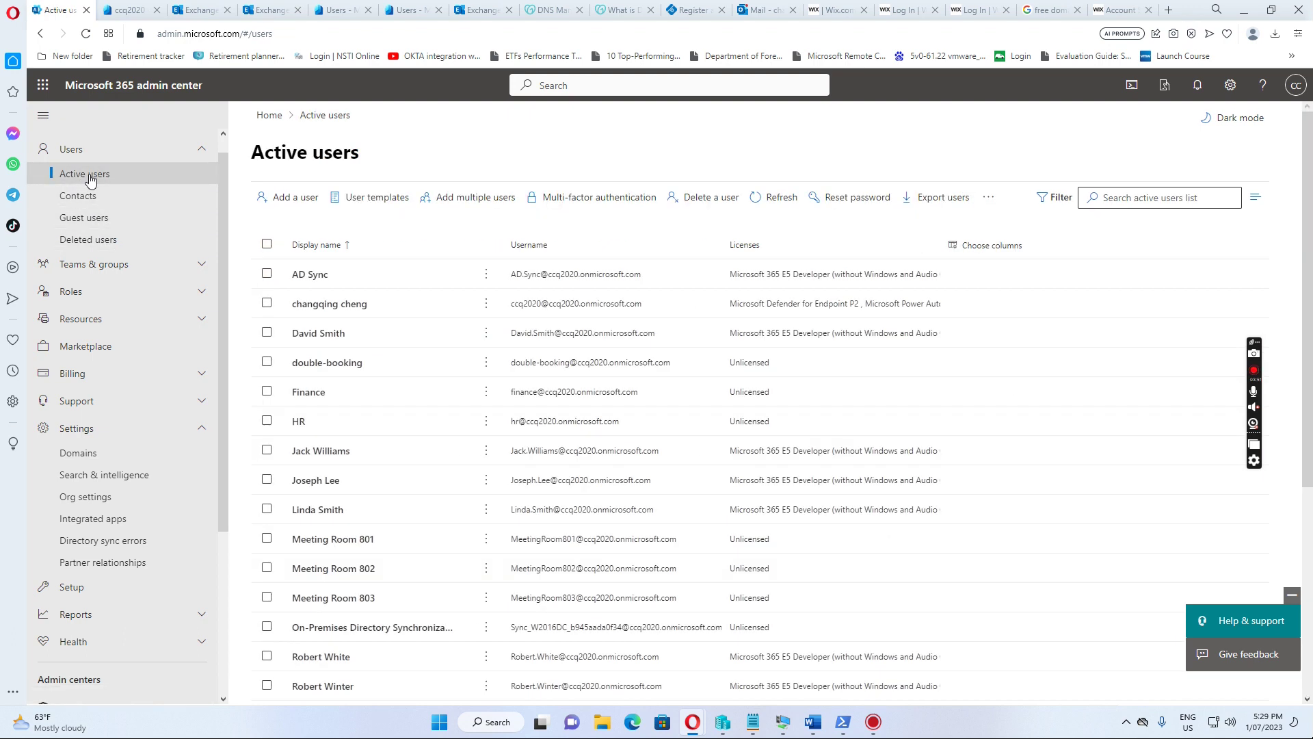
Refresh the Active users list repeatedly until the new user appears
click(790, 205)
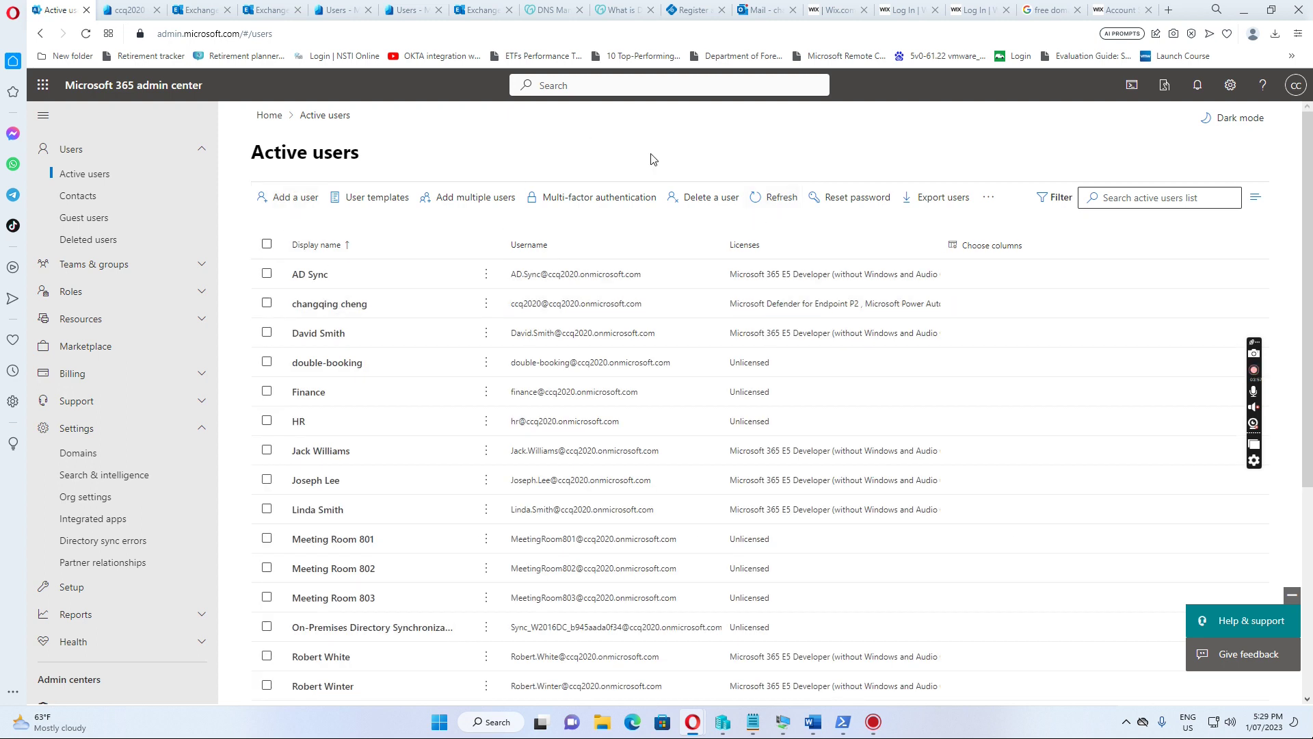
click(770, 200)
click(782, 205)
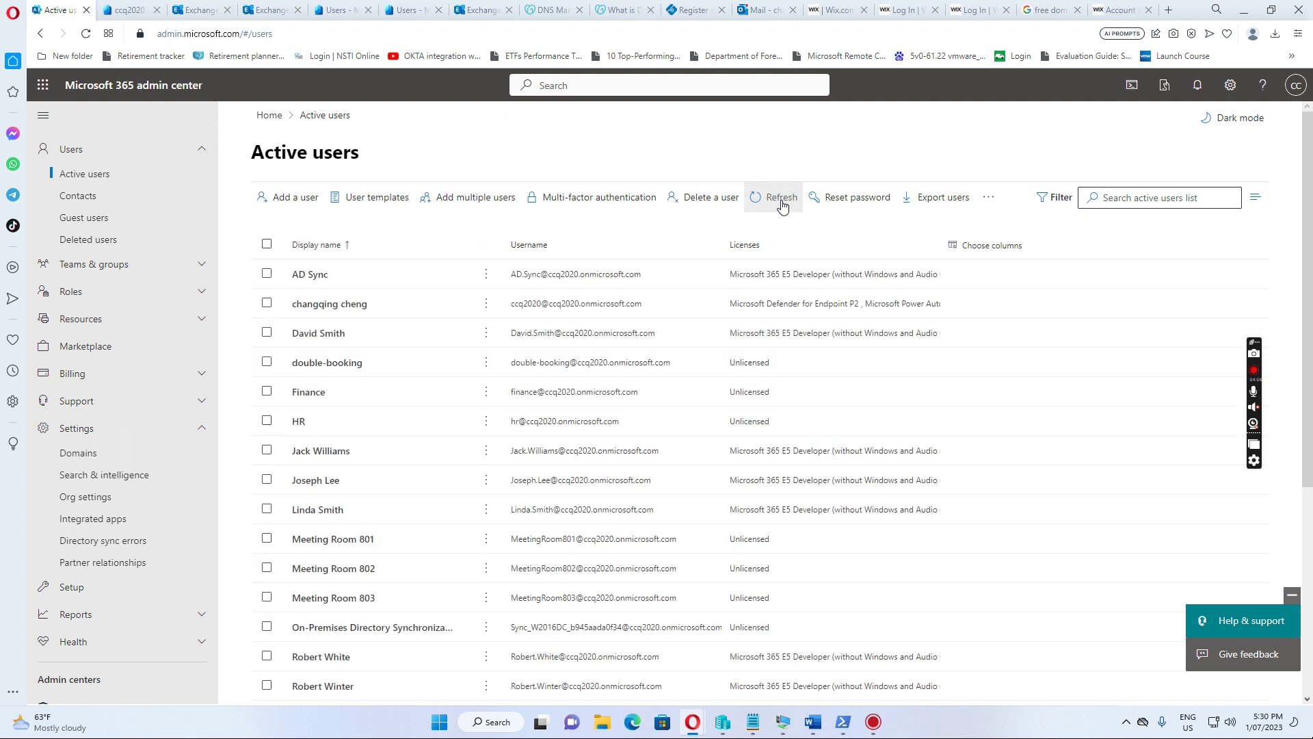
click(781, 200)
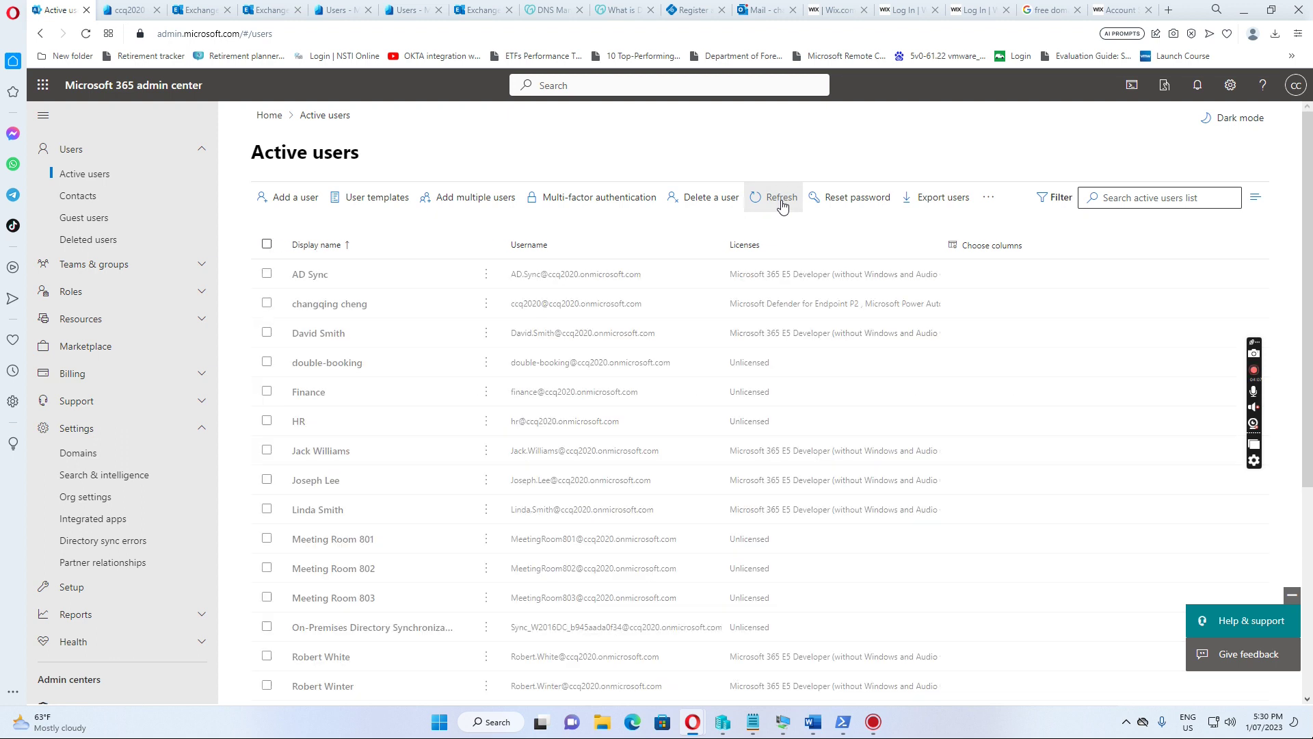
scroll(707, 272, down, 3)
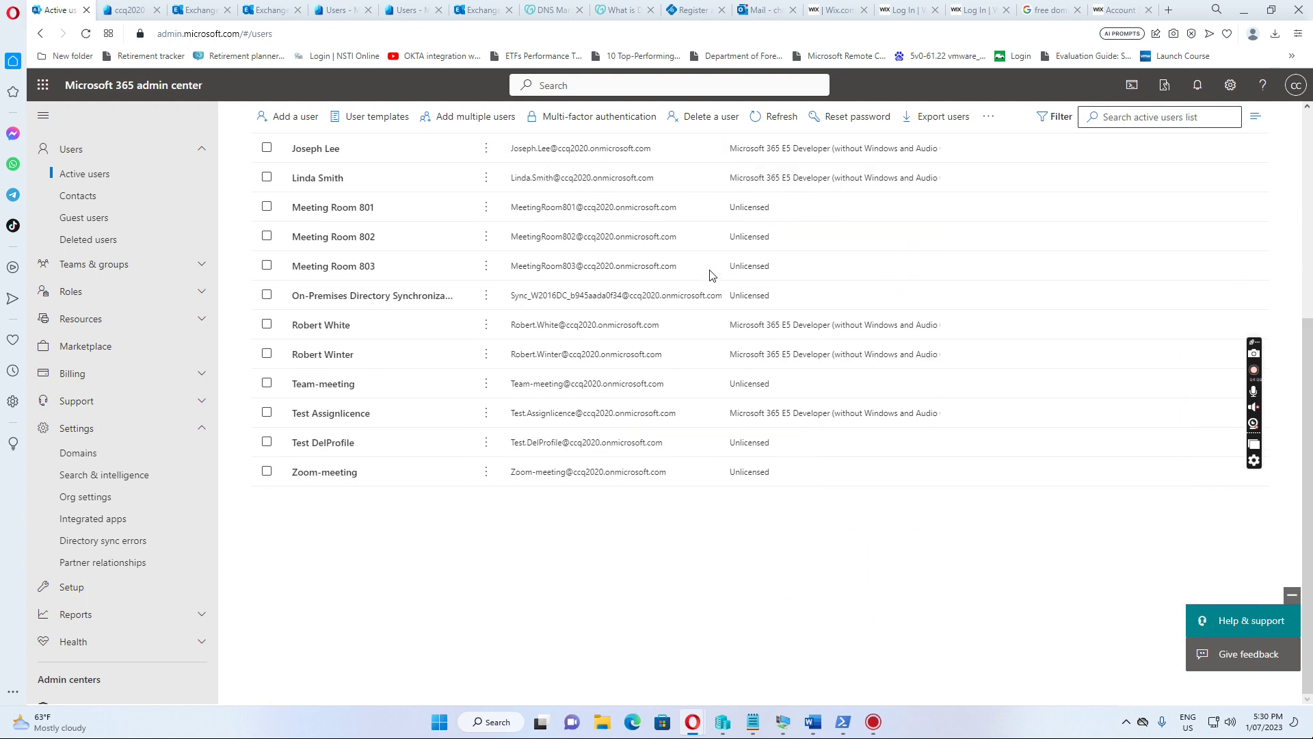
scroll(709, 274, up, 3)
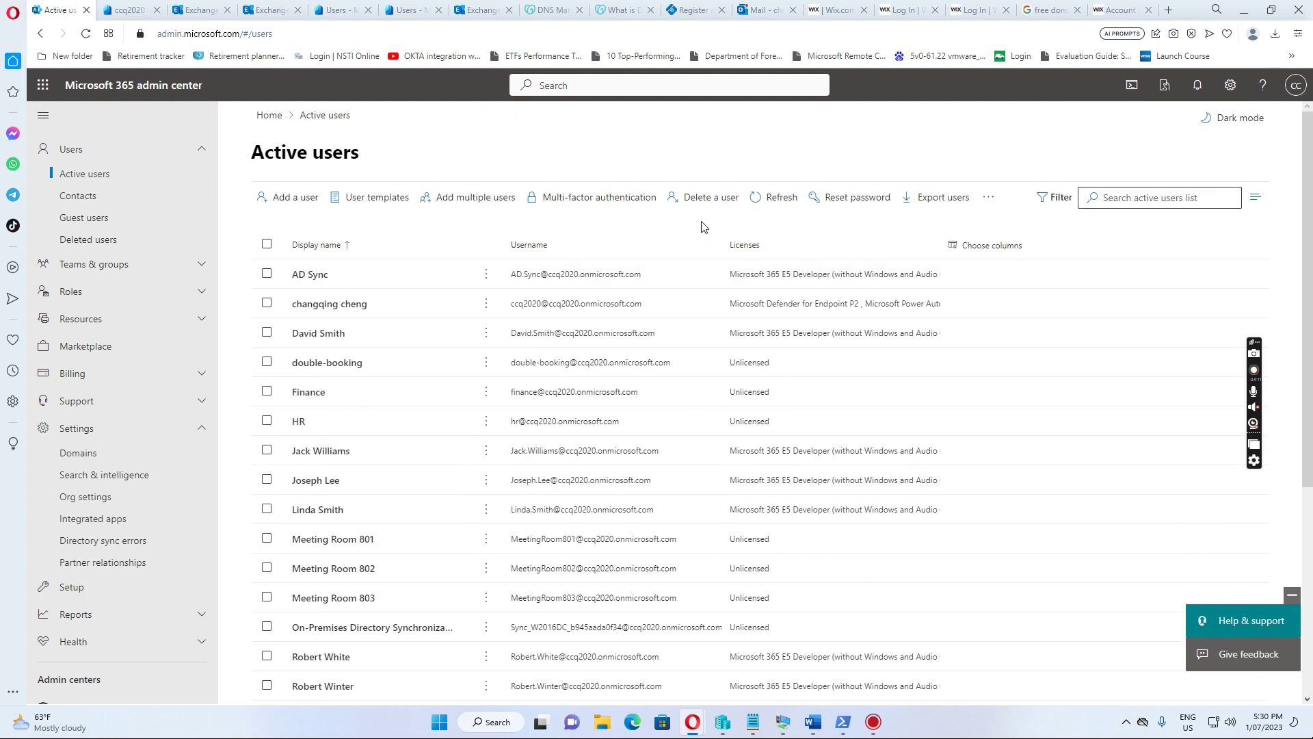
click(781, 205)
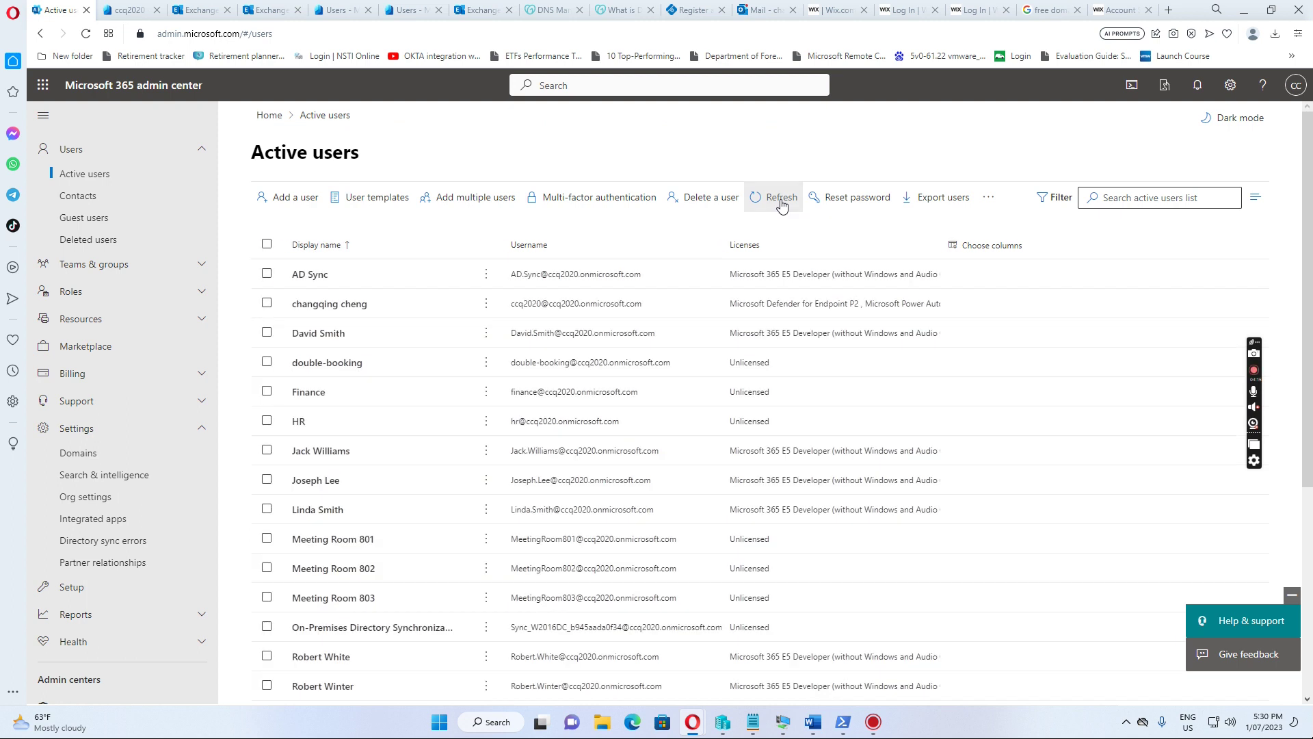
click(782, 205)
click(83, 217)
click(82, 181)
click(775, 205)
Keep refreshing Active users to watch for the new user's Microsoft 365 E5 license
click(774, 205)
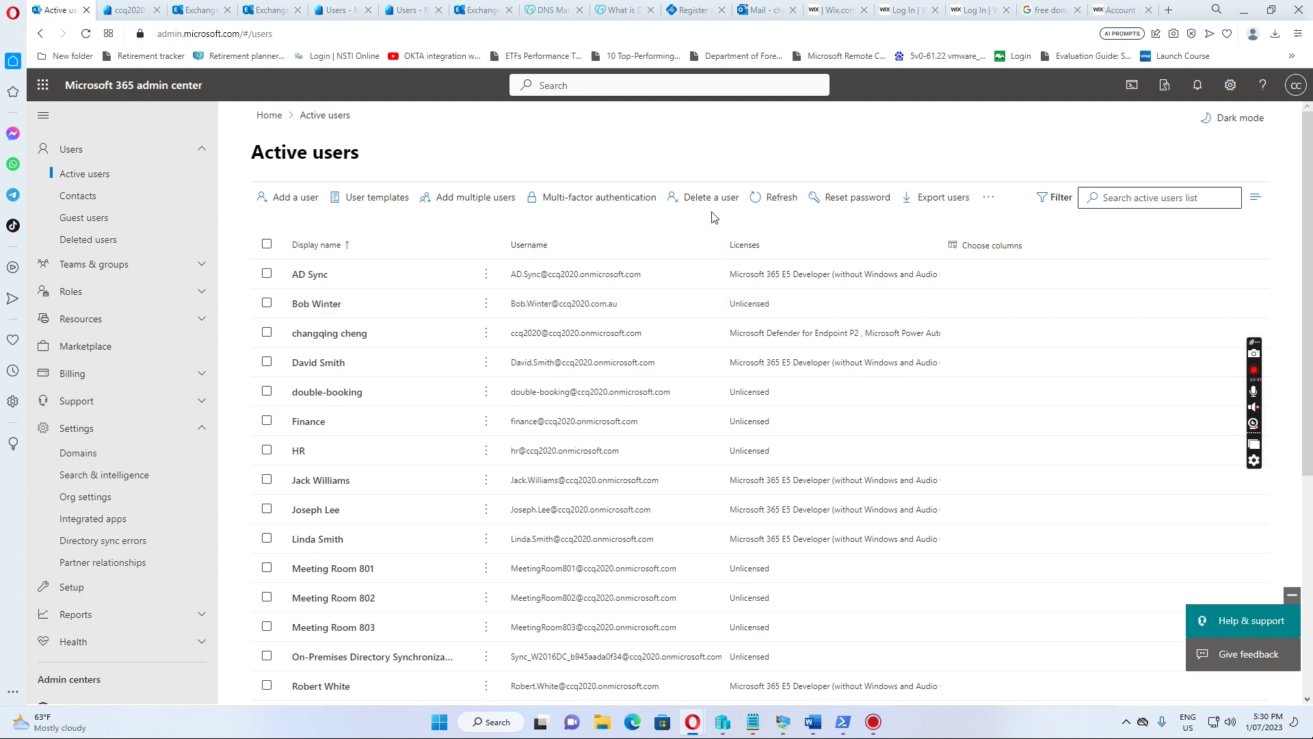
click(780, 203)
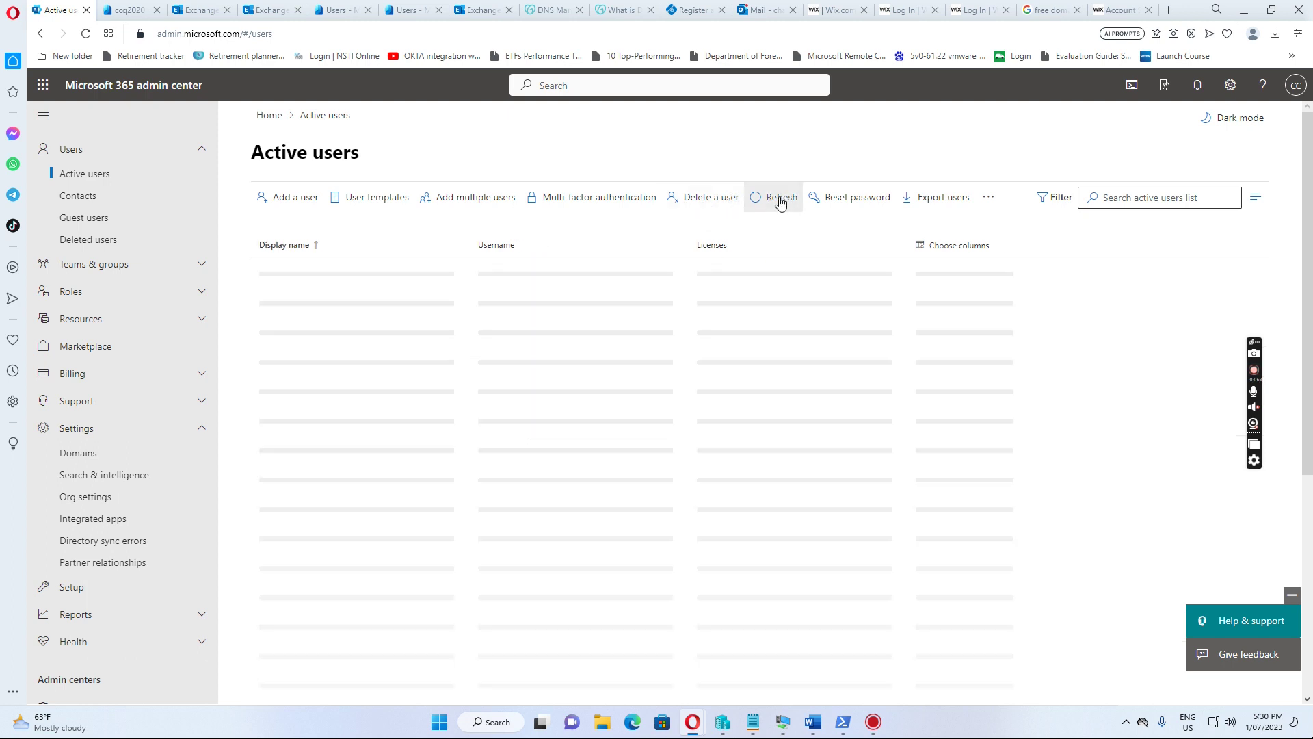
click(780, 203)
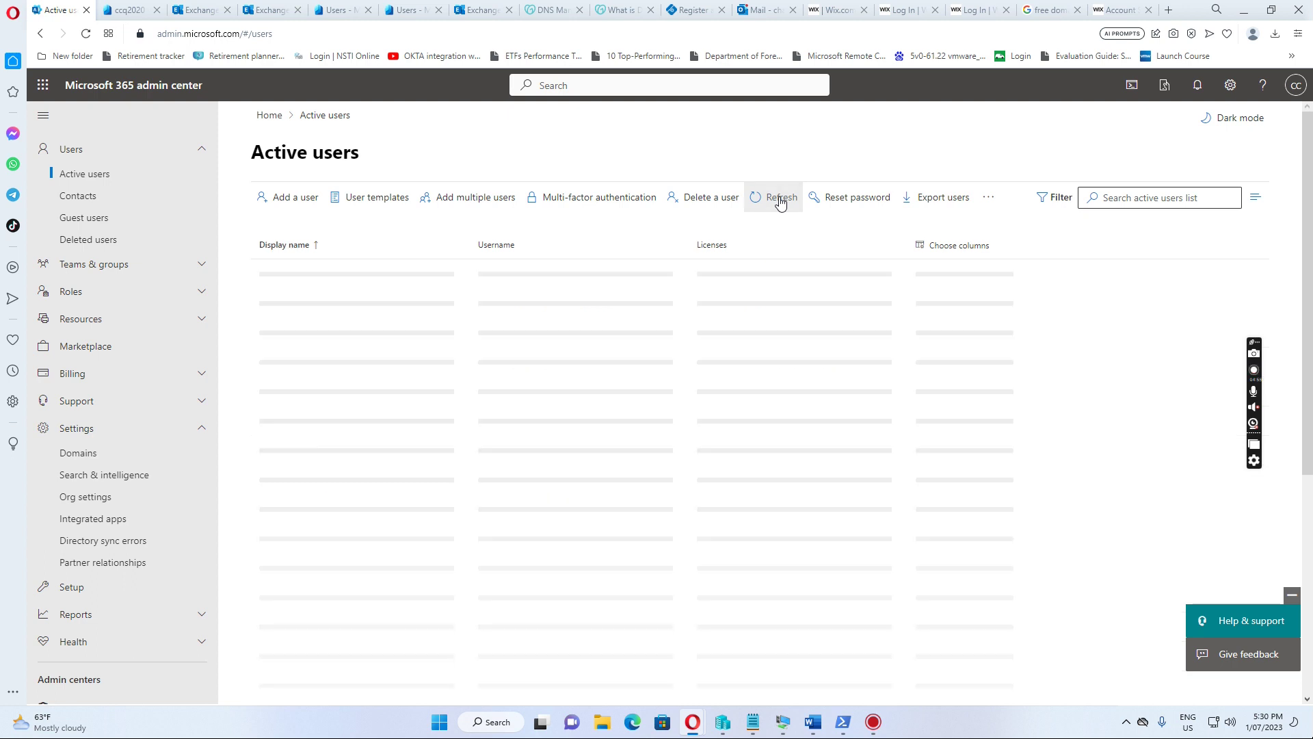